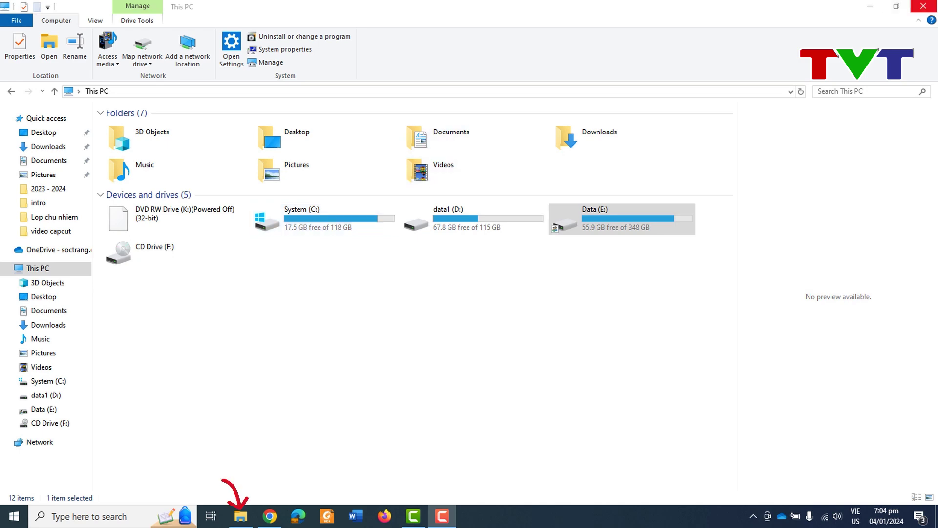
# Step: Close the open File Explorer window, reopen This PC from the desktop and select the System (C:) drive
pyautogui.click(923, 6)
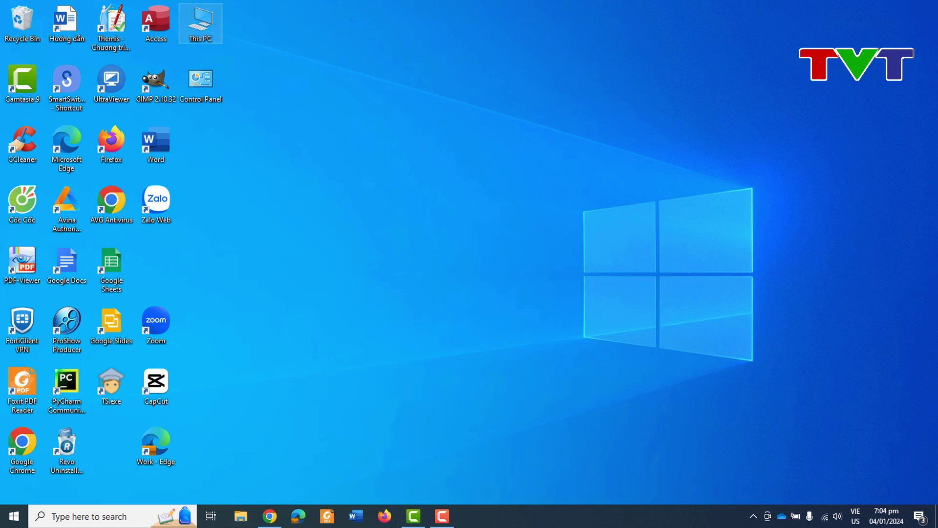
pyautogui.doubleClick(200, 23)
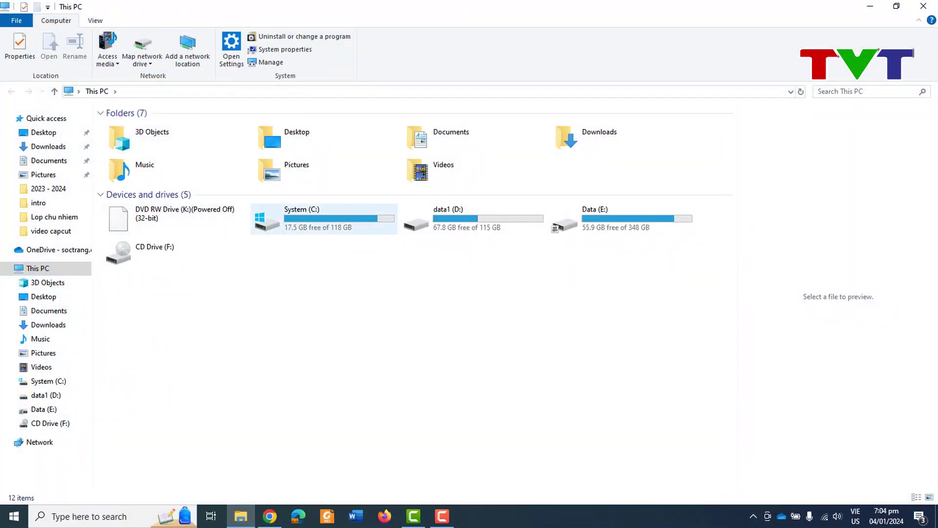
pyautogui.click(323, 219)
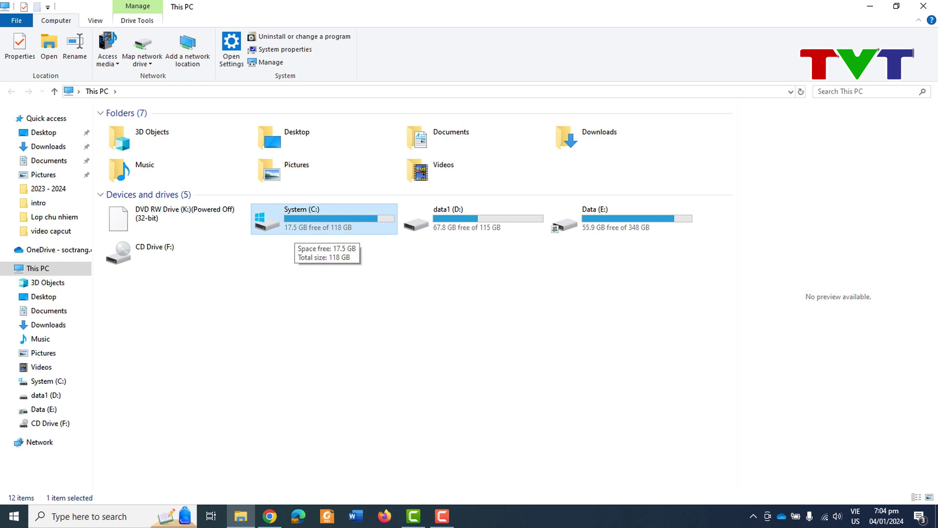
pyautogui.keyDown('ctrl'); pyautogui.click(299, 230); pyautogui.keyUp('ctrl')
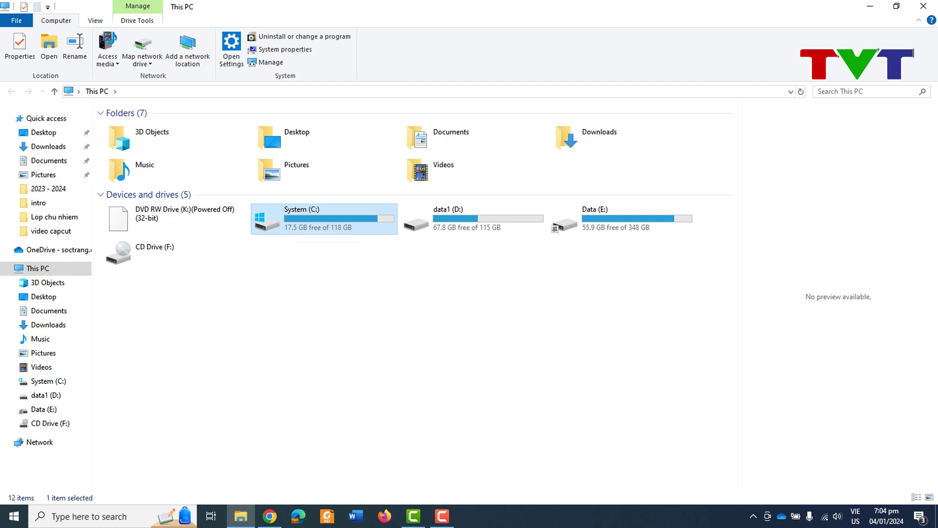
# Step: Open the properties of the System (C:) drive and start Disk Cleanup for it
pyautogui.rightClick(335, 222)
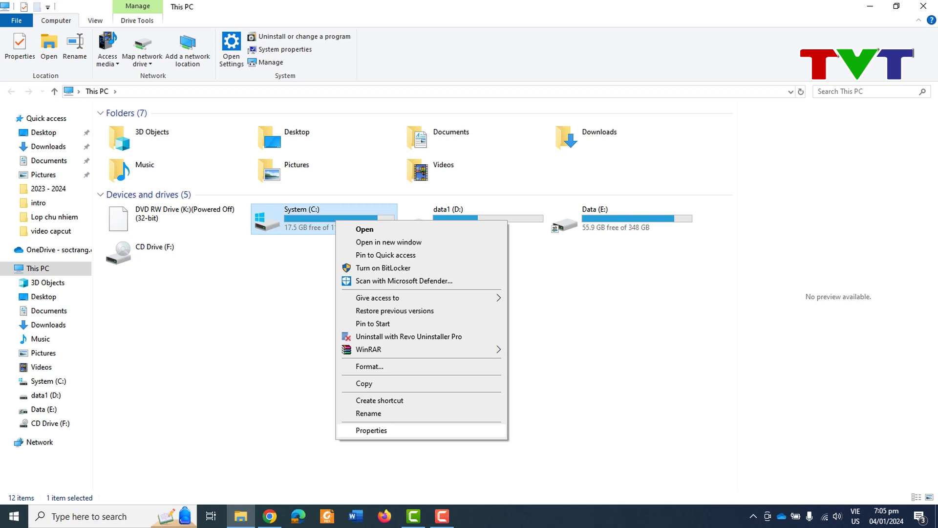
pyautogui.press('Return')
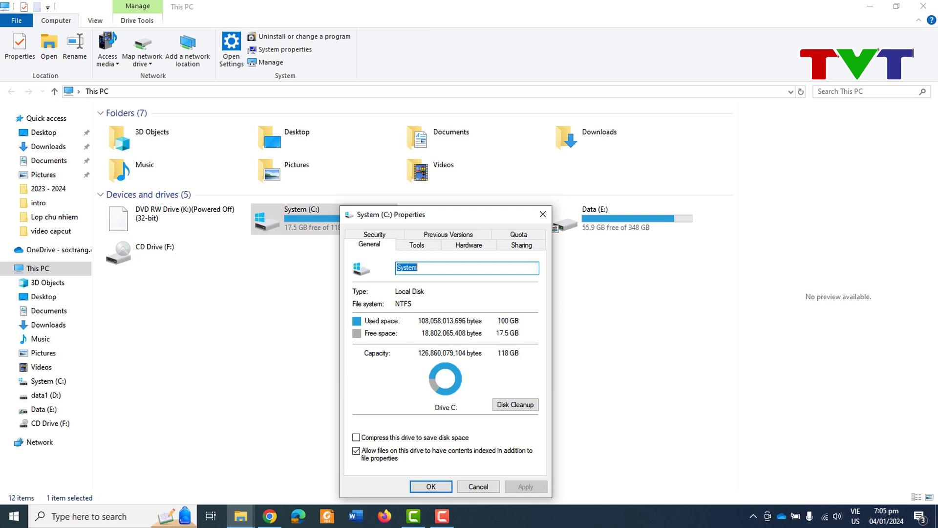
pyautogui.click(515, 404)
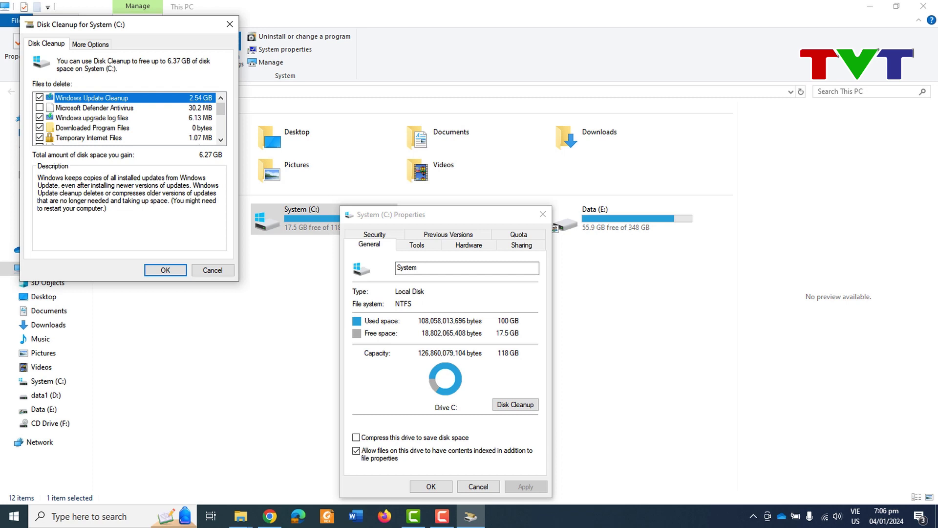
# Step: Add Recycle Bin to the categories selected in Disk Cleanup, permanently delete the files, and close the drive's properties
pyautogui.click(221, 139)
pyautogui.click(221, 140)
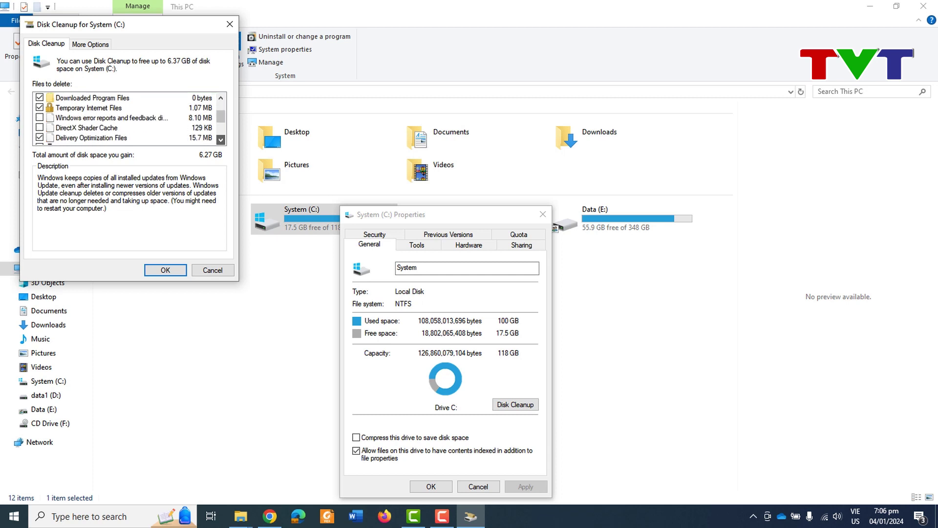
pyautogui.click(221, 139)
pyautogui.click(221, 140)
pyautogui.click(221, 140)
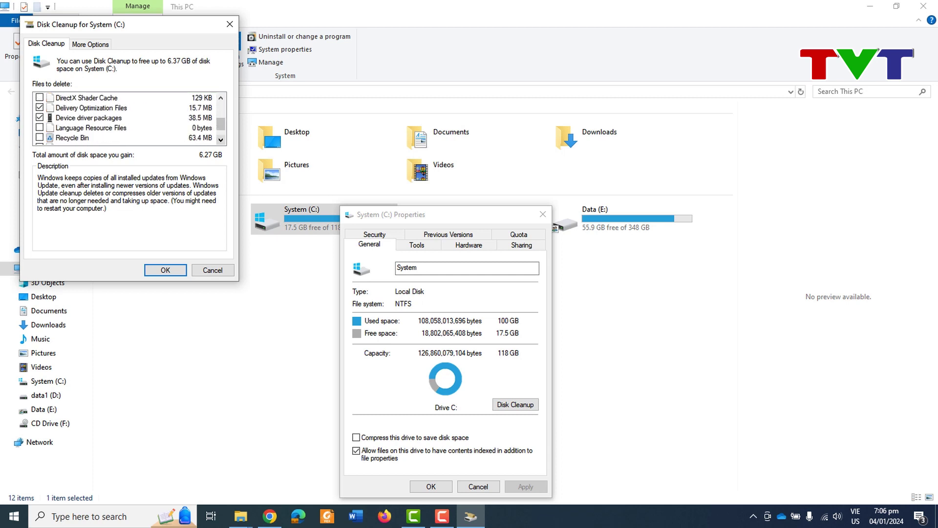
pyautogui.click(221, 140)
pyautogui.click(221, 140)
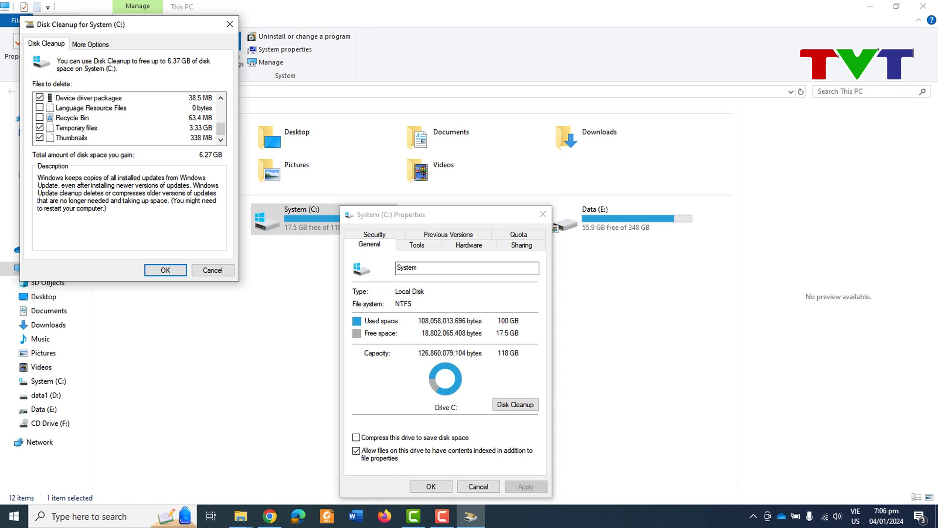
pyautogui.click(40, 117)
pyautogui.scroll(4, 130, 118)
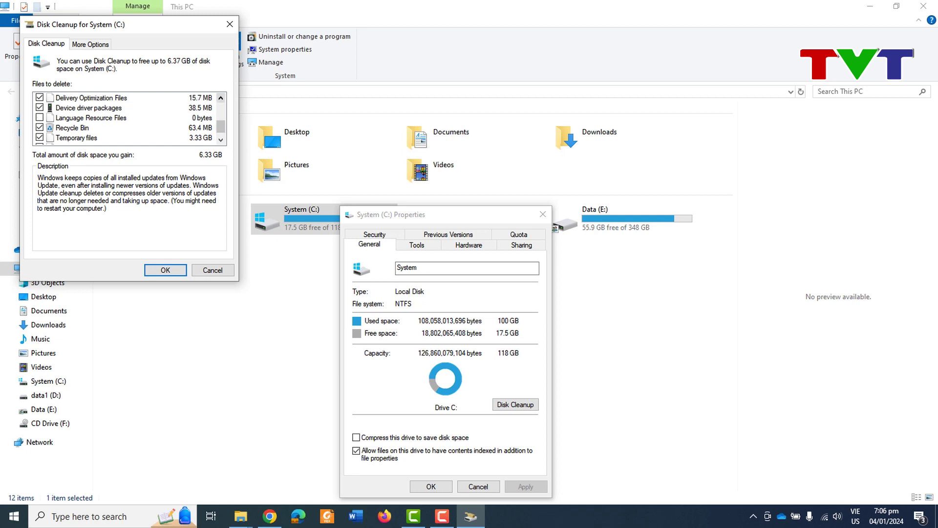
pyautogui.scroll(1, 129, 118)
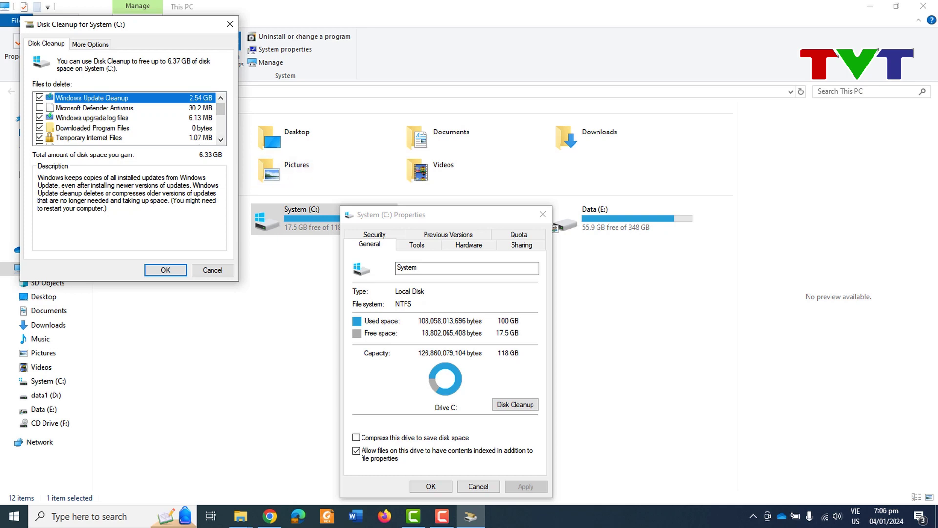
pyautogui.press('Return')
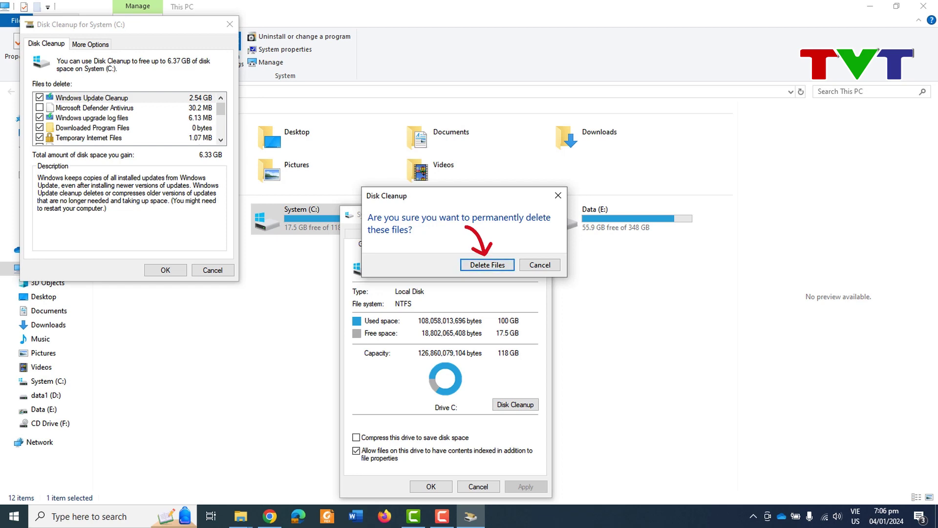
pyautogui.press('Return')
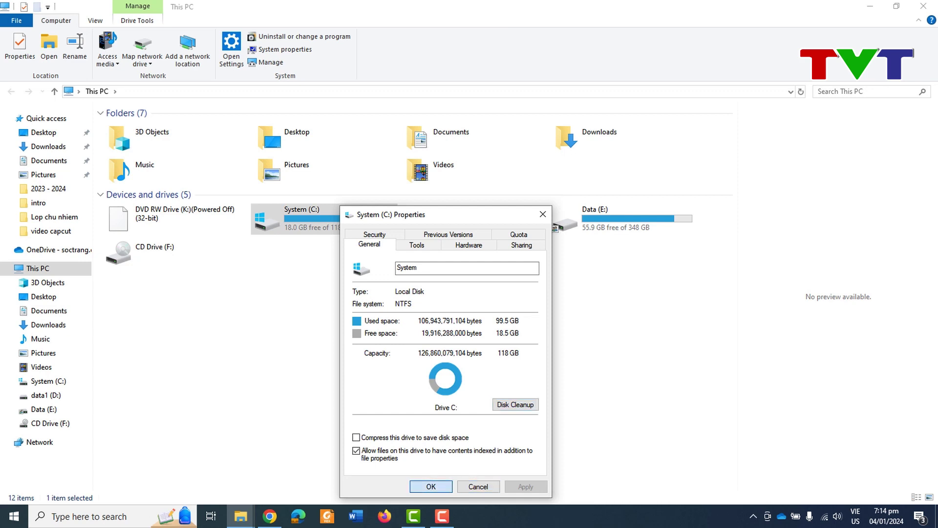
pyautogui.press('Escape')
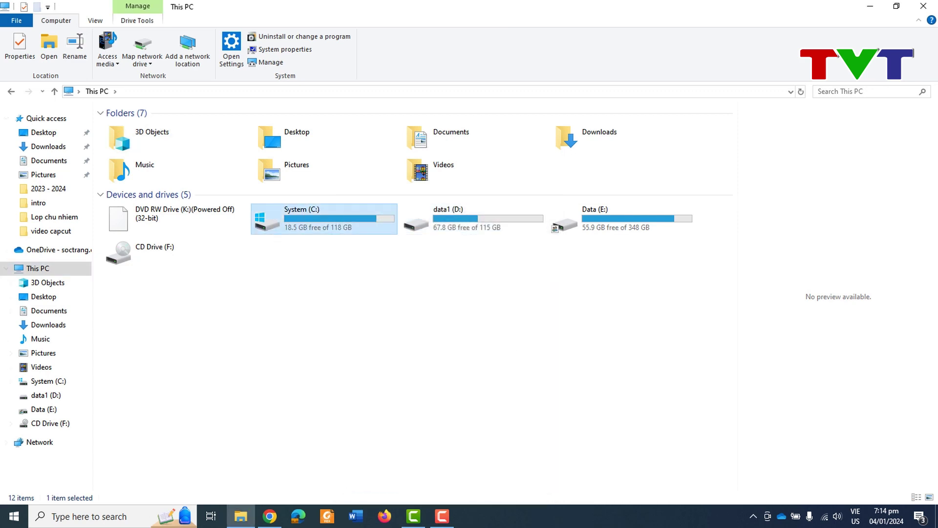
# Step: Reopen the properties of the System (C:) drive to check its used and free space, and close them
pyautogui.rightClick(327, 223)
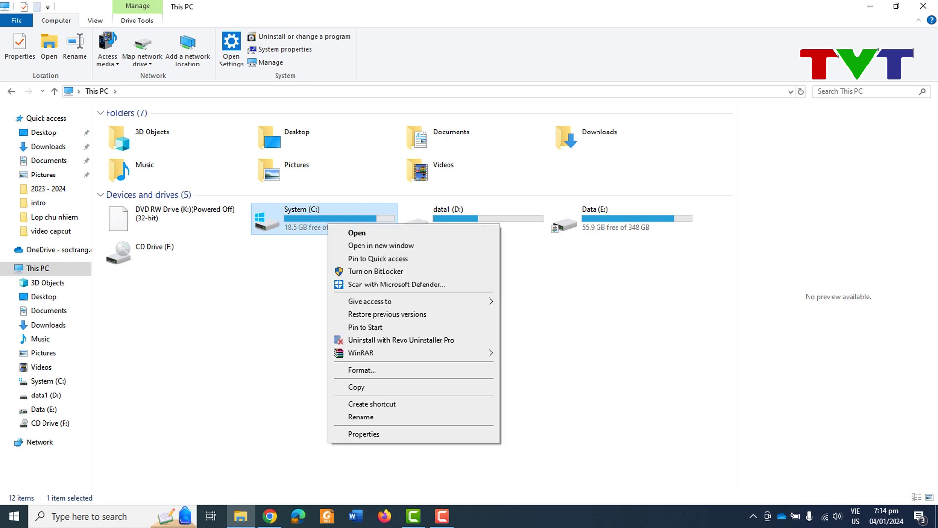
pyautogui.click(364, 434)
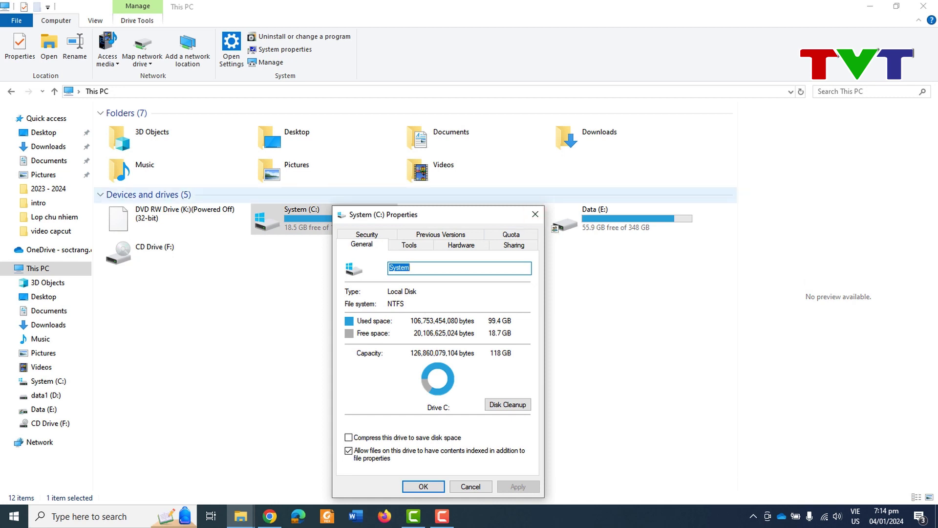
pyautogui.click(535, 214)
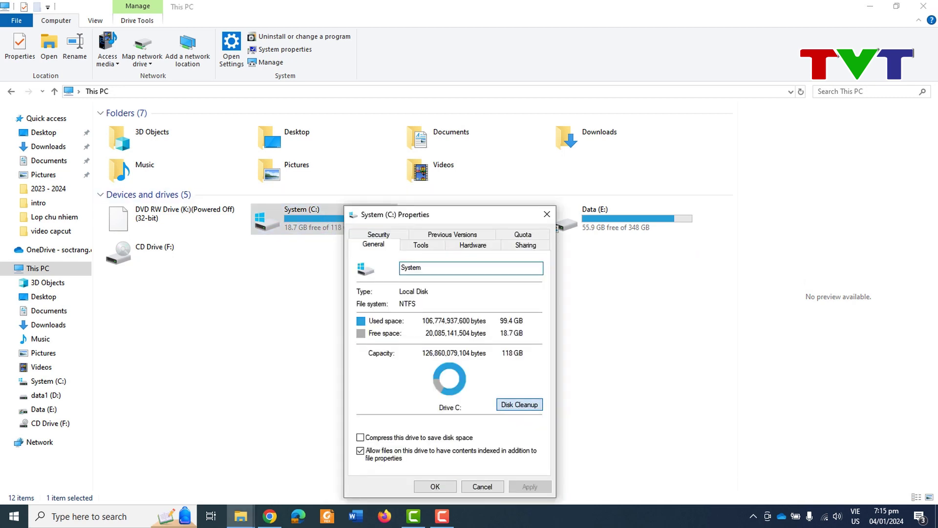
# Step: Scan the System (C:) drive with Disk Cleanup again, review the list of files to delete, and cancel the cleanup
pyautogui.click(519, 404)
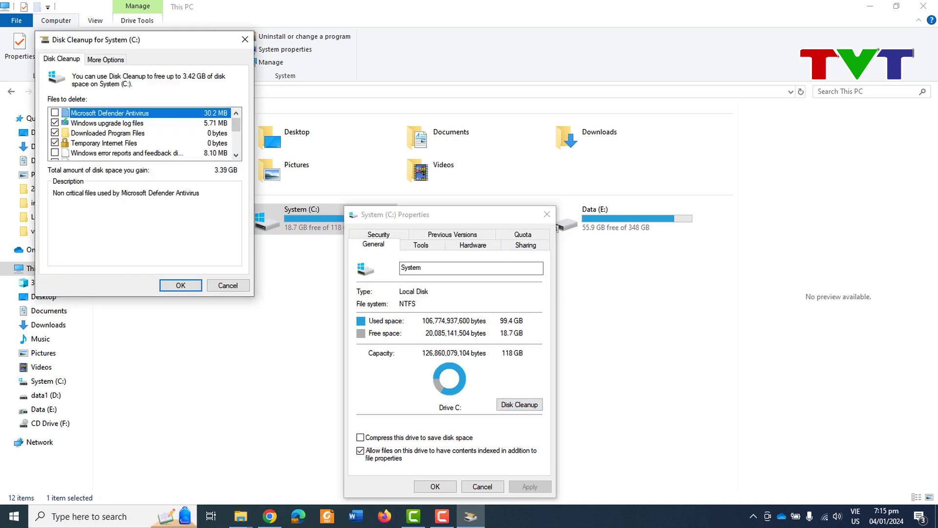
pyautogui.scroll(-3, 144, 133)
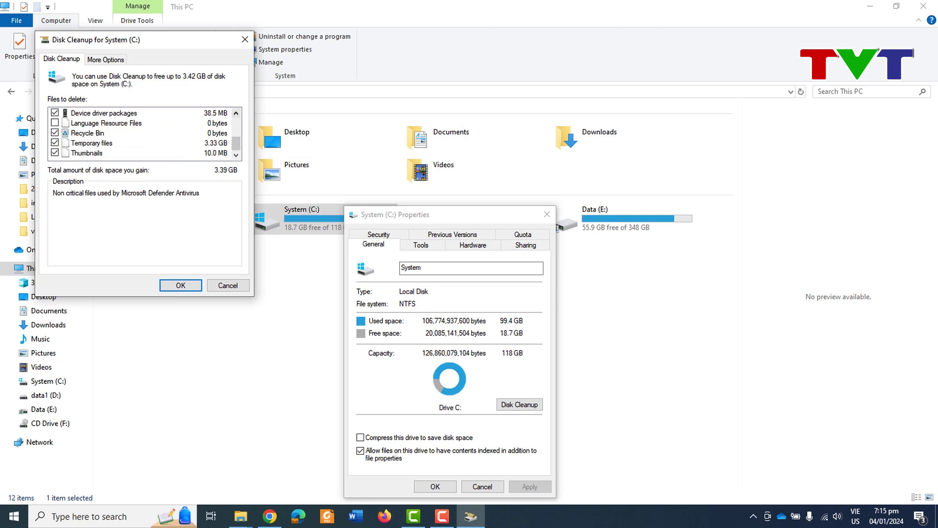
pyautogui.scroll(6, 144, 133)
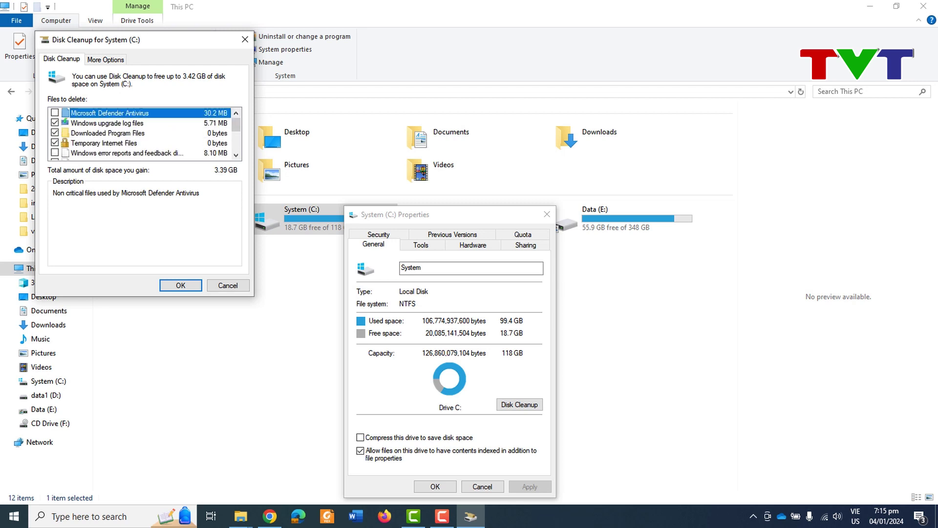
pyautogui.scroll(-6, 144, 133)
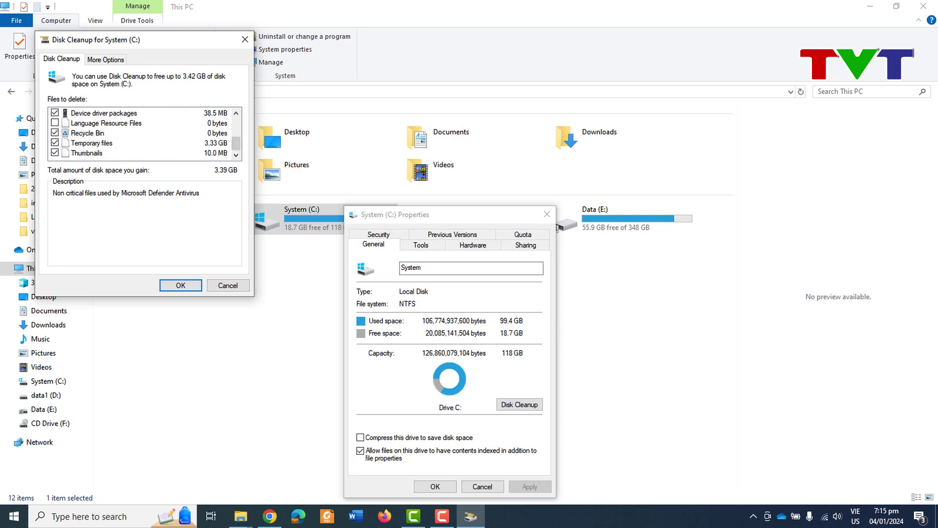
pyautogui.click(228, 286)
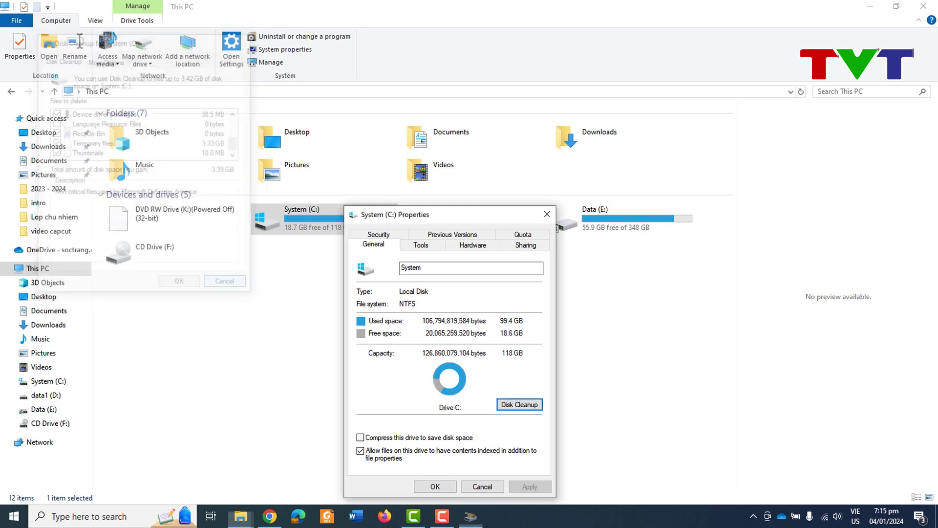
# Step: Search Windows for %temp% and open the Temp folder
pyautogui.click(88, 516)
pyautogui.write('%')
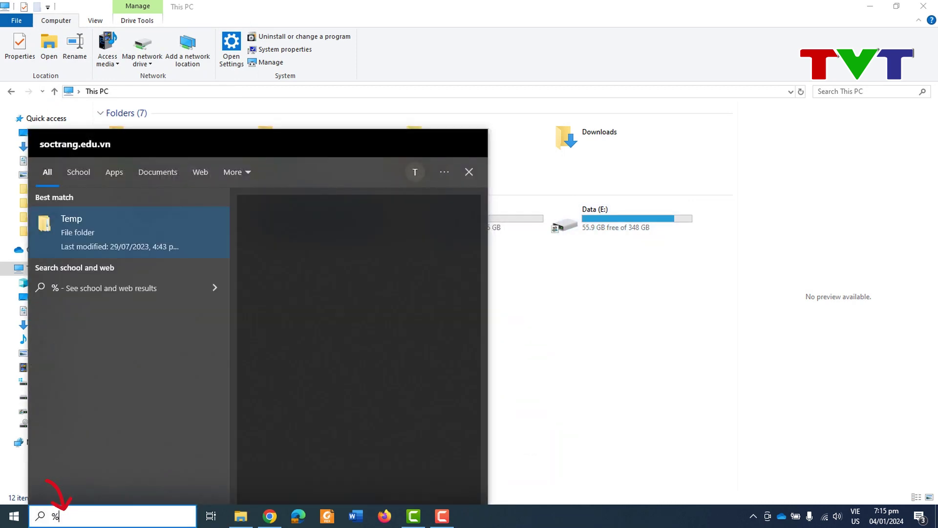
pyautogui.write('temp')
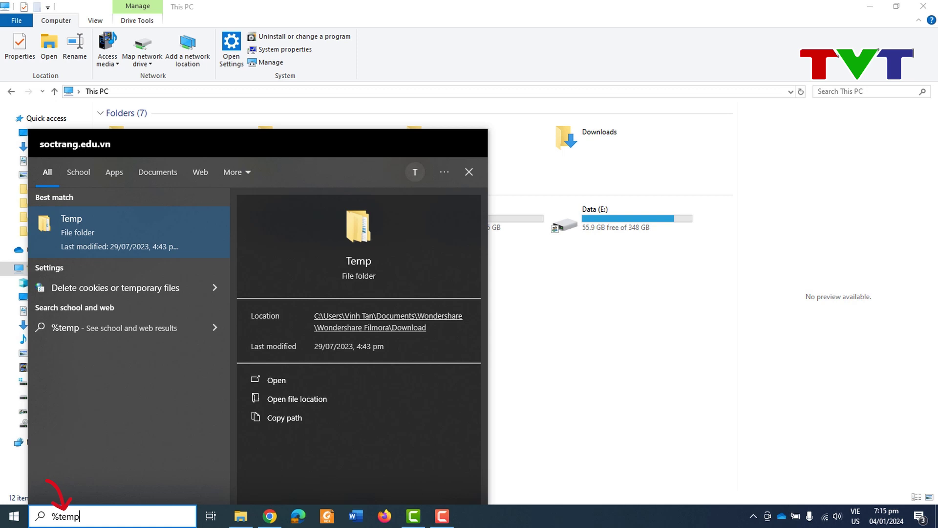
pyautogui.write('%')
pyautogui.press('BackSpace')
pyautogui.press('BackSpace')
pyautogui.press('BackSpace')
pyautogui.press('BackSpace')
pyautogui.press('BackSpace')
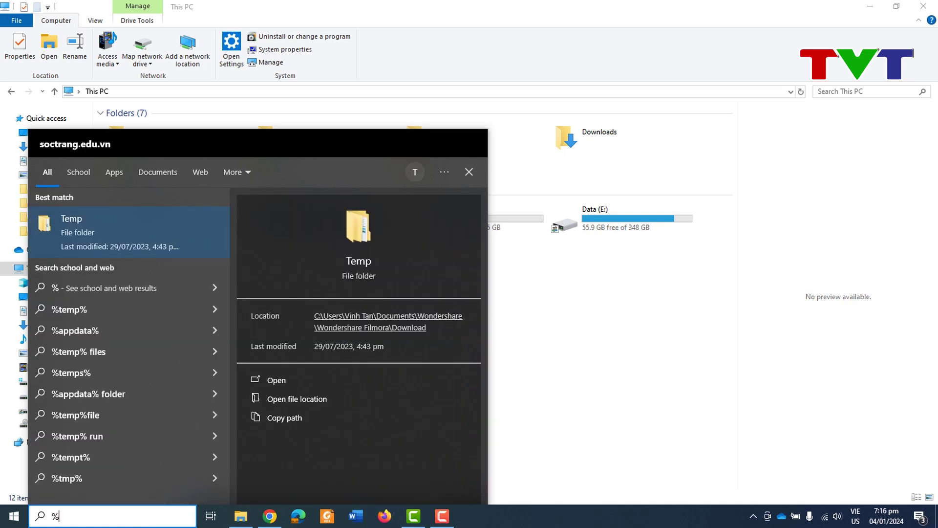
pyautogui.write('temp%')
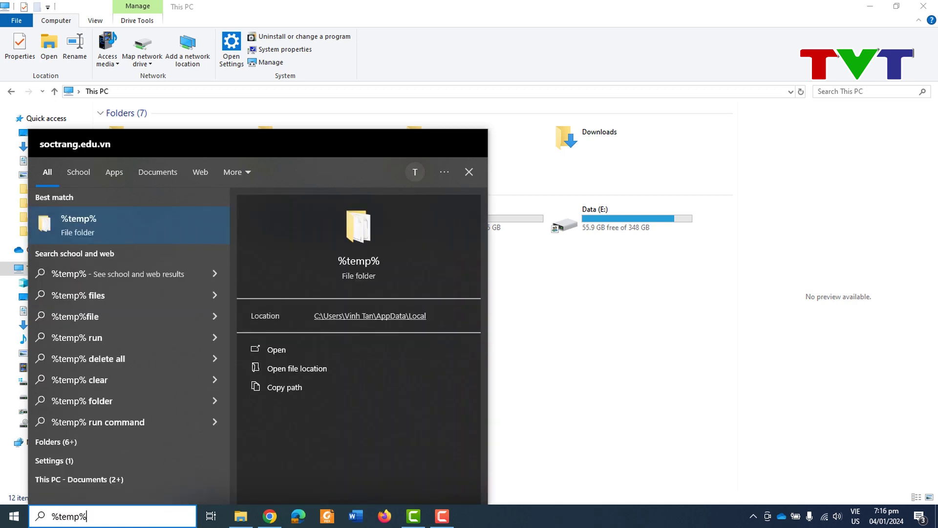
pyautogui.press('Return')
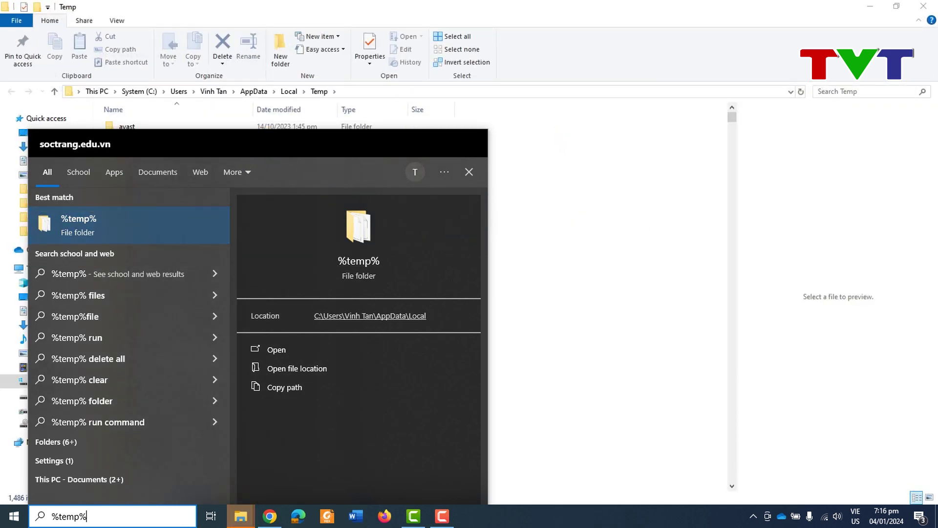
pyautogui.press('Escape')
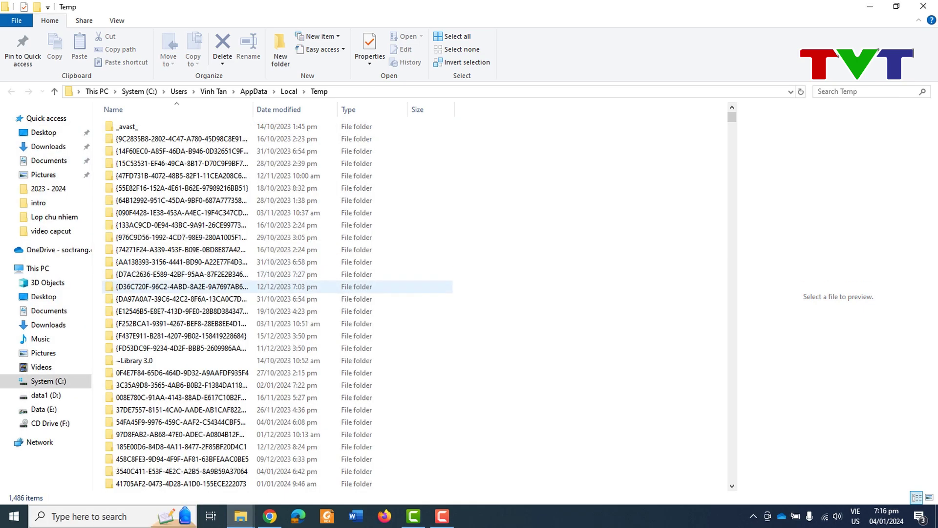
# Step: Permanently delete all files and folders in the Temp folder
pyautogui.click(181, 286)
pyautogui.hotkey('ctrl', 'a')
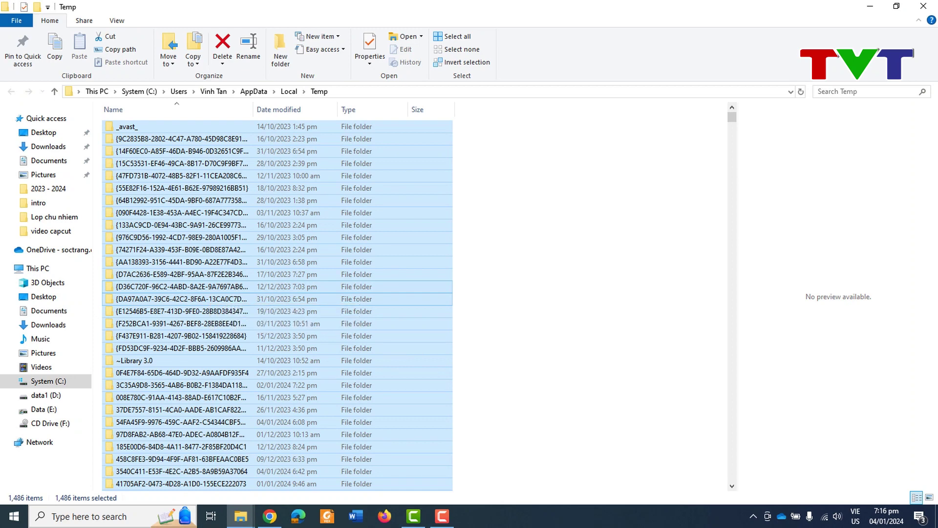
pyautogui.hotkey('shift', 'Delete')
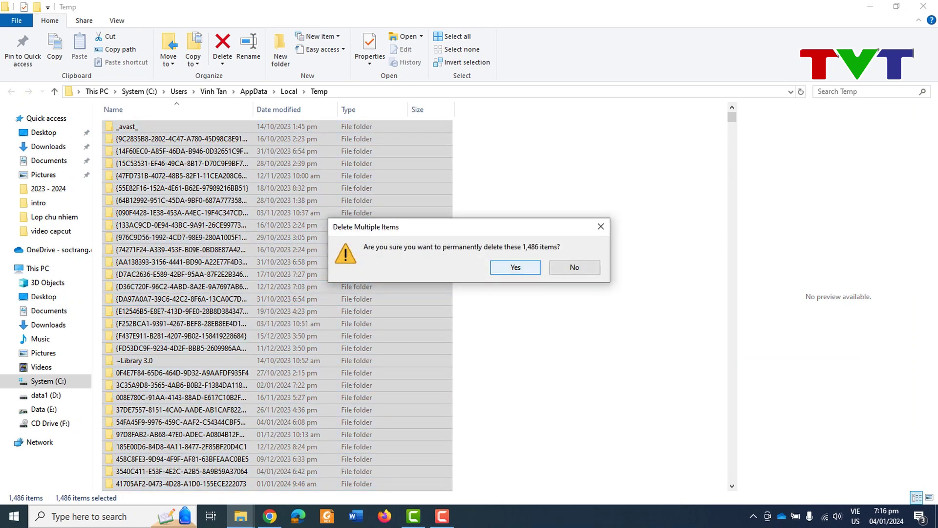
pyautogui.press('Return')
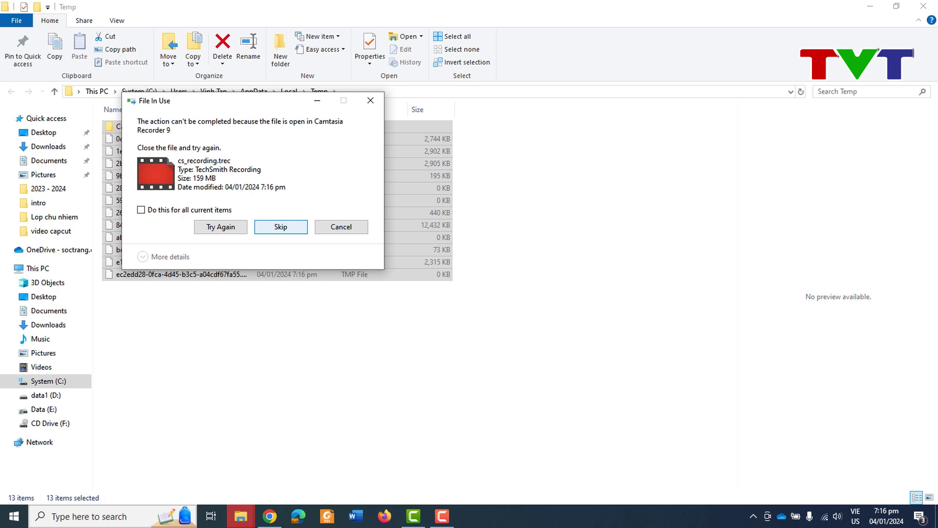
# Step: Skip each file that is in use by Camtasia Recorder 9 during the Temp folder deletion
pyautogui.click(280, 226)
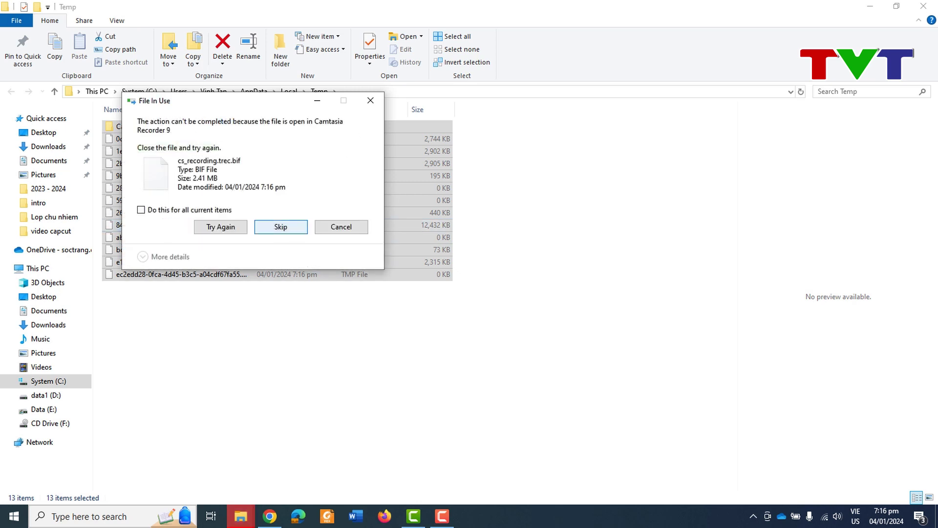
pyautogui.click(281, 227)
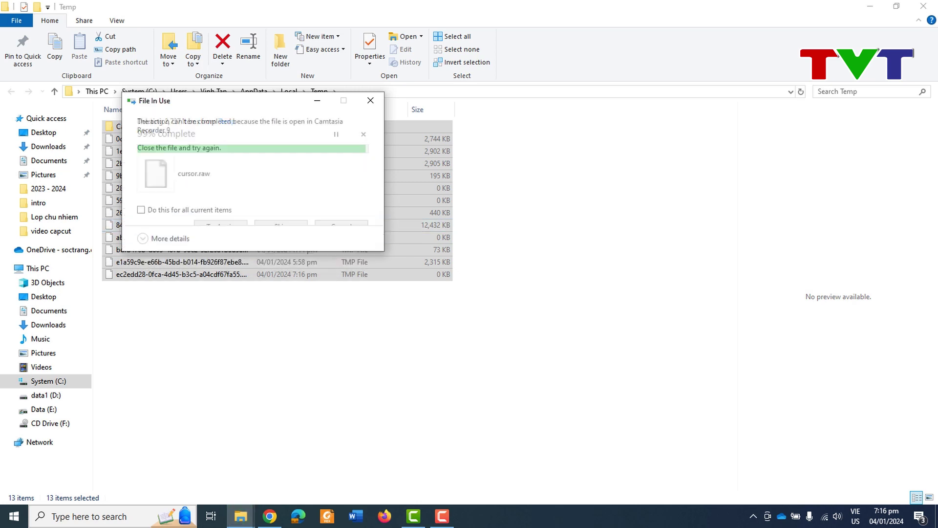
pyautogui.click(280, 227)
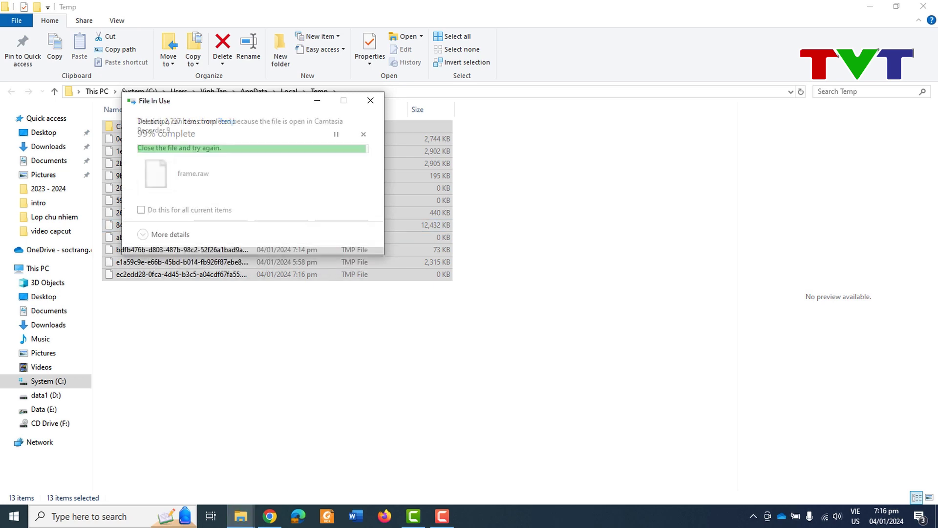
pyautogui.click(281, 227)
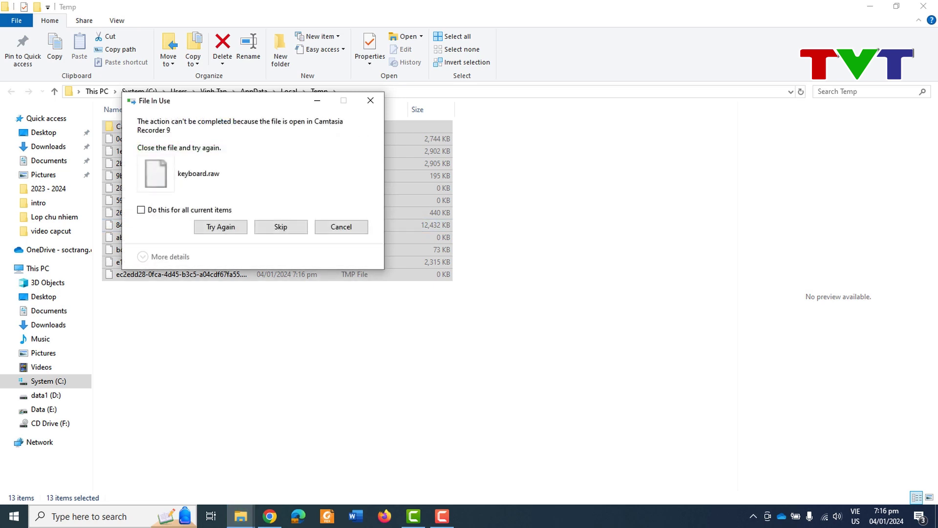
pyautogui.click(280, 227)
pyautogui.click(281, 227)
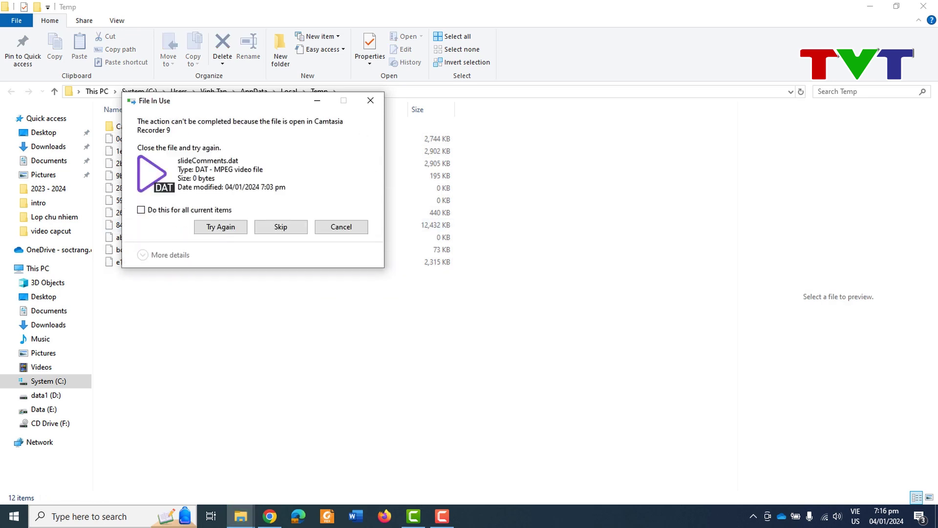
pyautogui.click(281, 227)
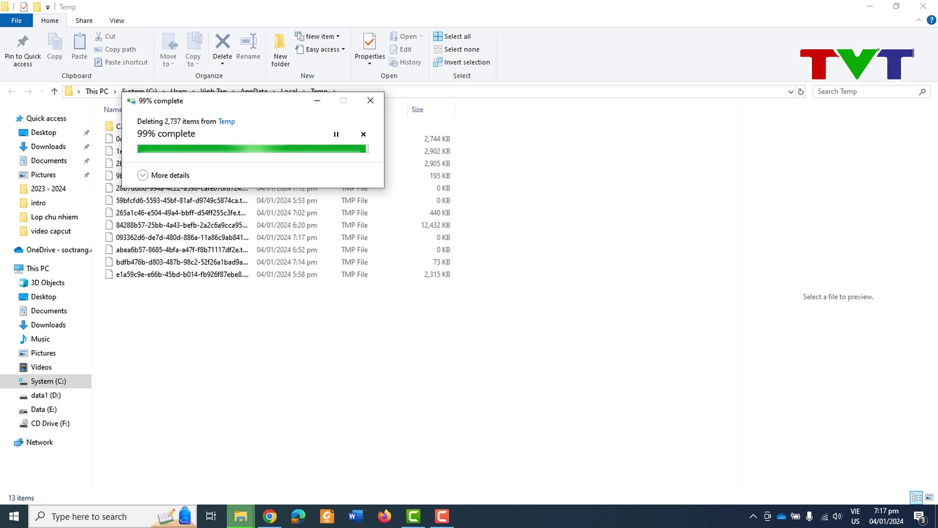
# Step: Return to This PC, check the used and free space in the System (C:) drive's properties, and close them
pyautogui.click(241, 516)
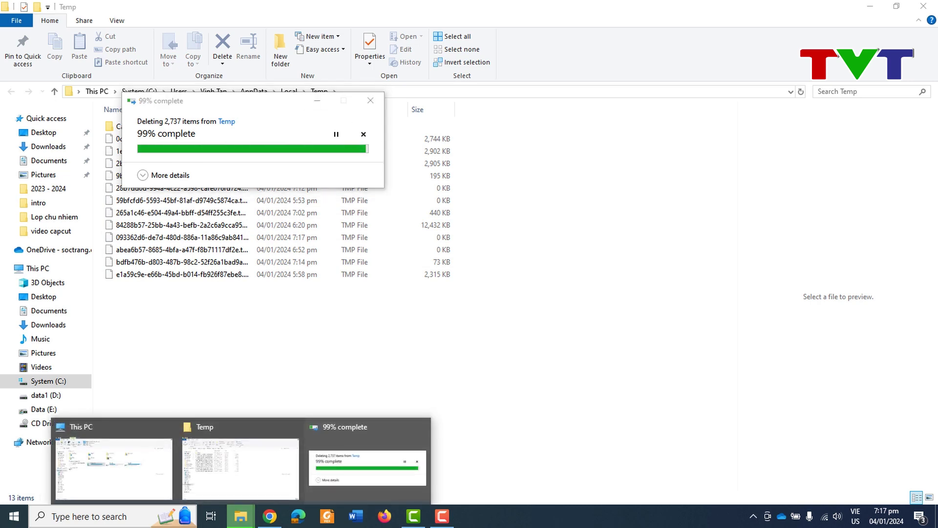
pyautogui.click(368, 468)
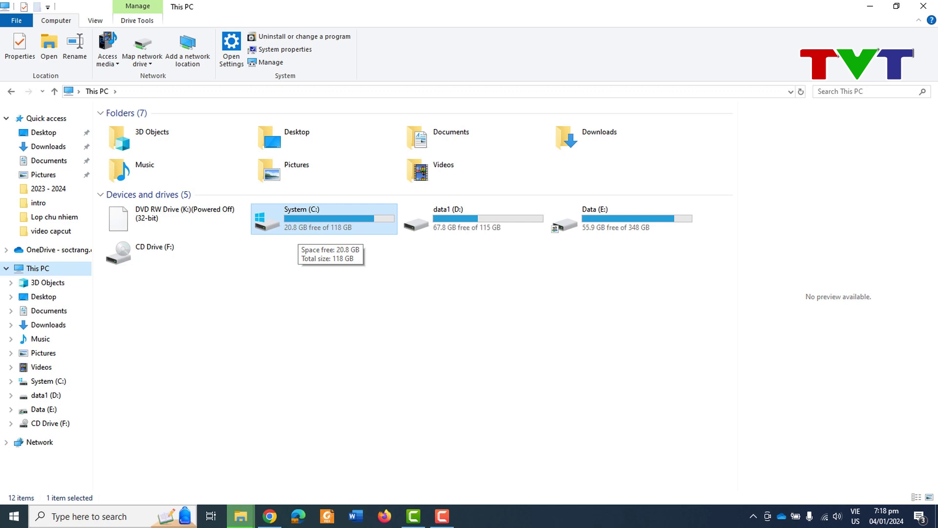
pyautogui.rightClick(306, 233)
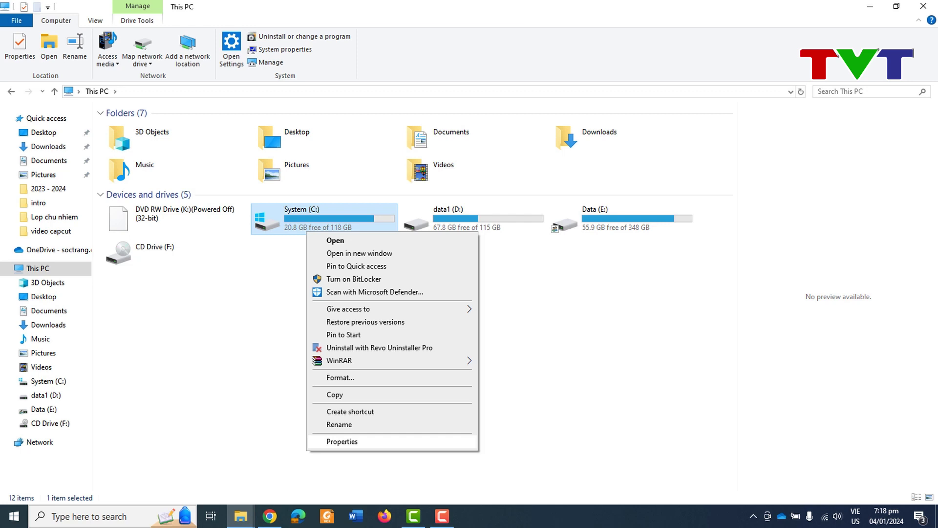
pyautogui.click(342, 442)
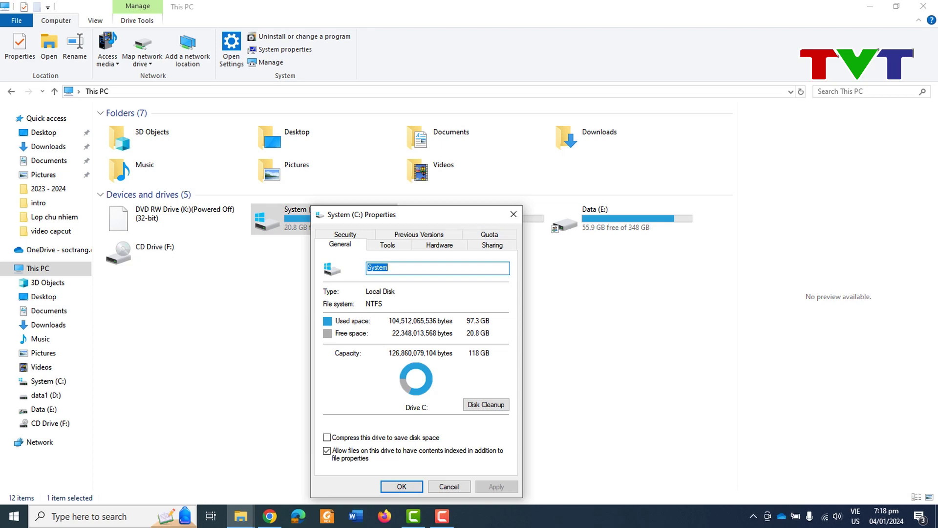
pyautogui.click(514, 214)
# Step: Open the Storage page of the Windows System settings
pyautogui.click(113, 517)
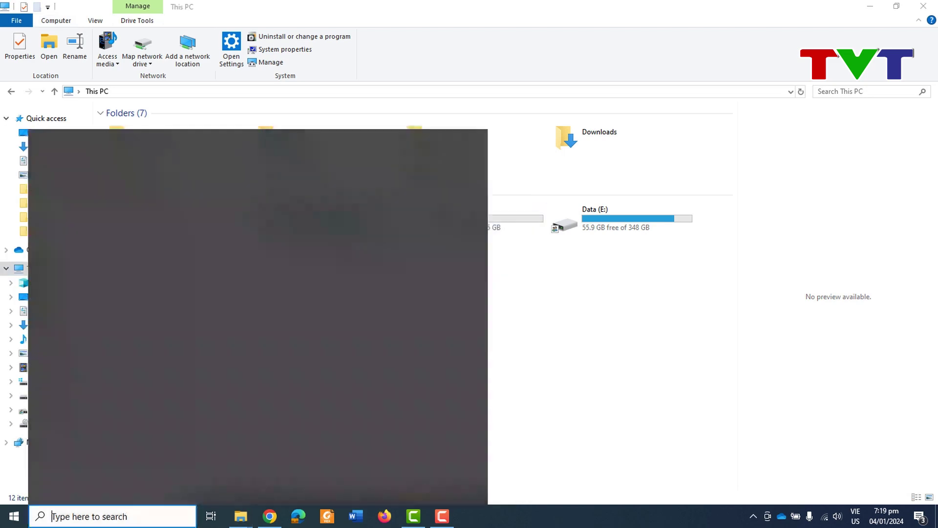
pyautogui.press('super')
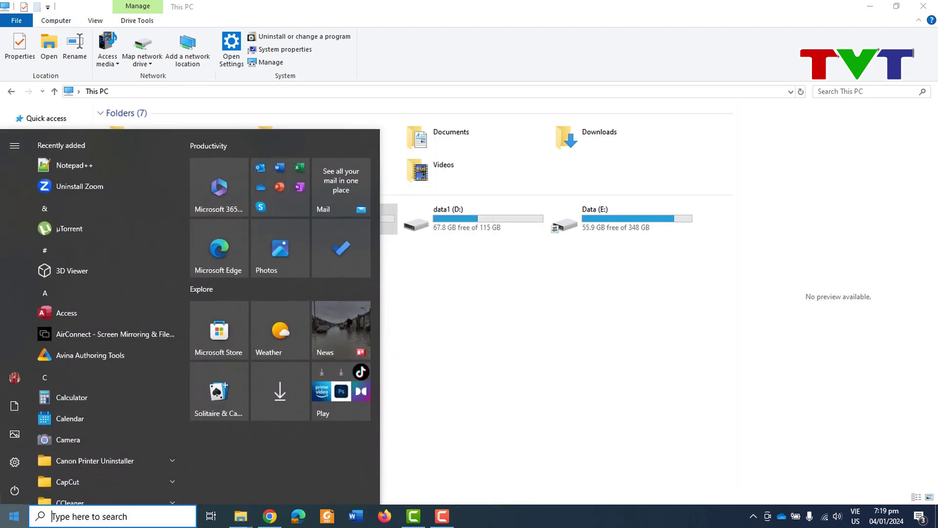
pyautogui.click(14, 462)
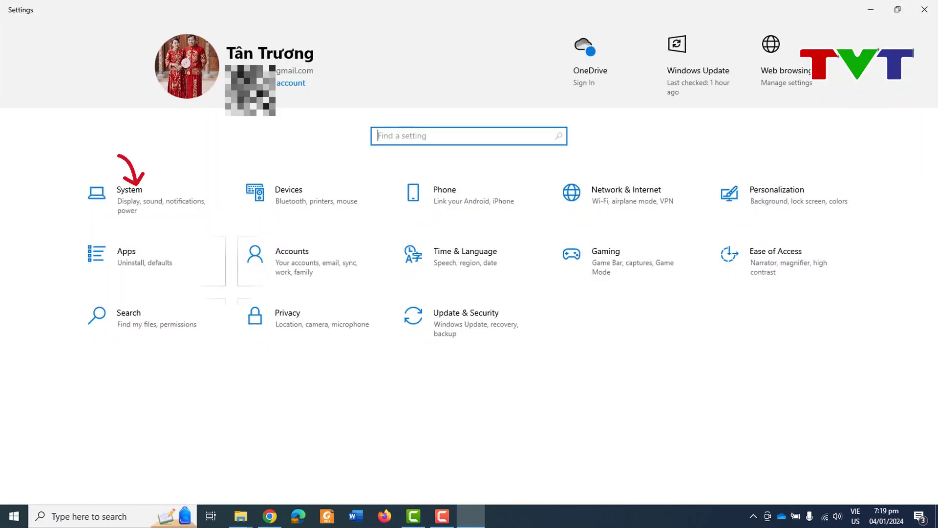
pyautogui.click(146, 198)
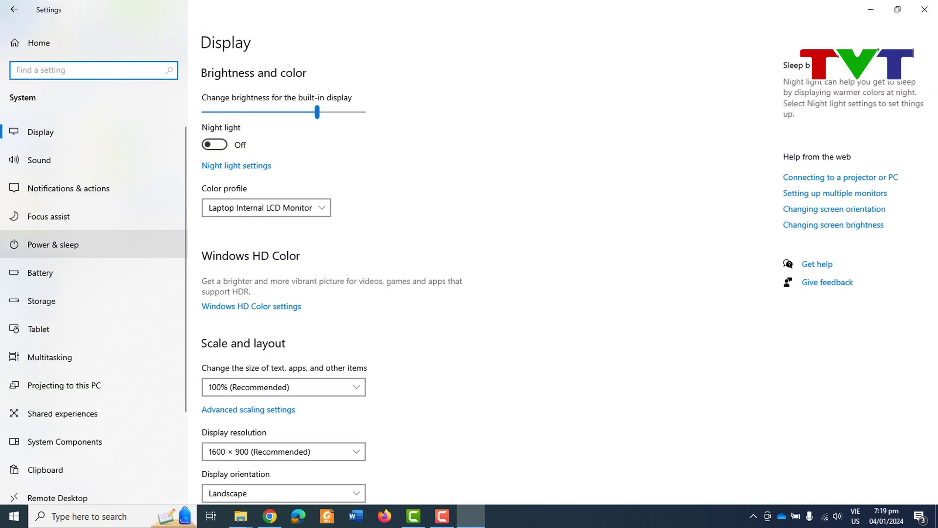
pyautogui.click(41, 300)
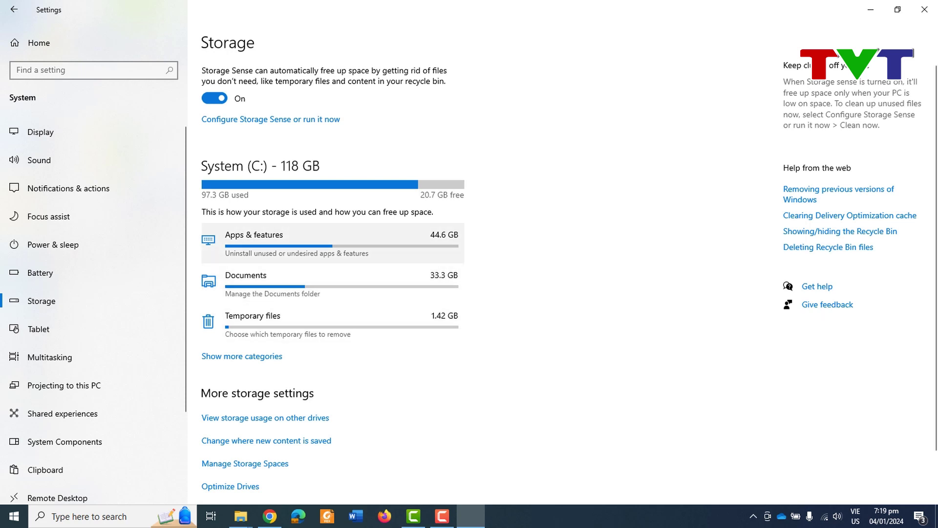
# Step: Open Apps & features from the System (C:) storage breakdown and look through the installed apps and their sizes
pyautogui.click(293, 242)
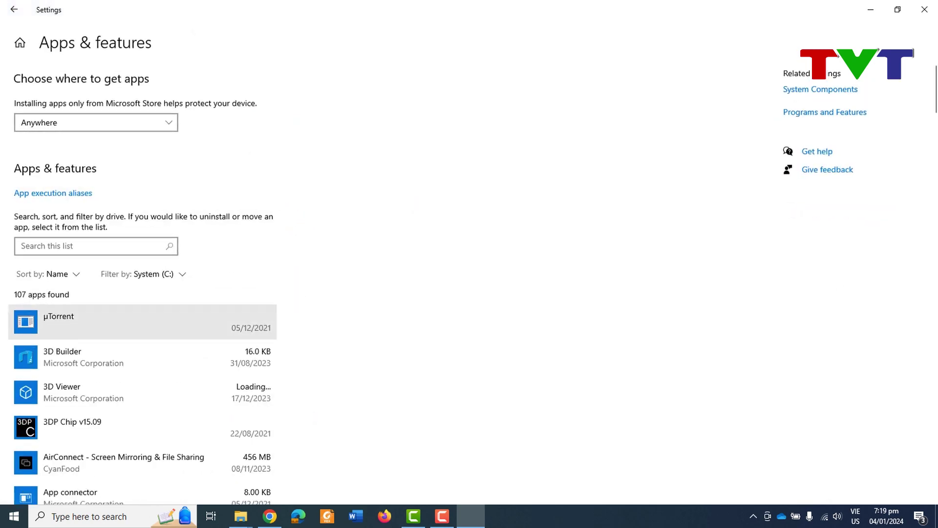
pyautogui.scroll(-8, 142, 318)
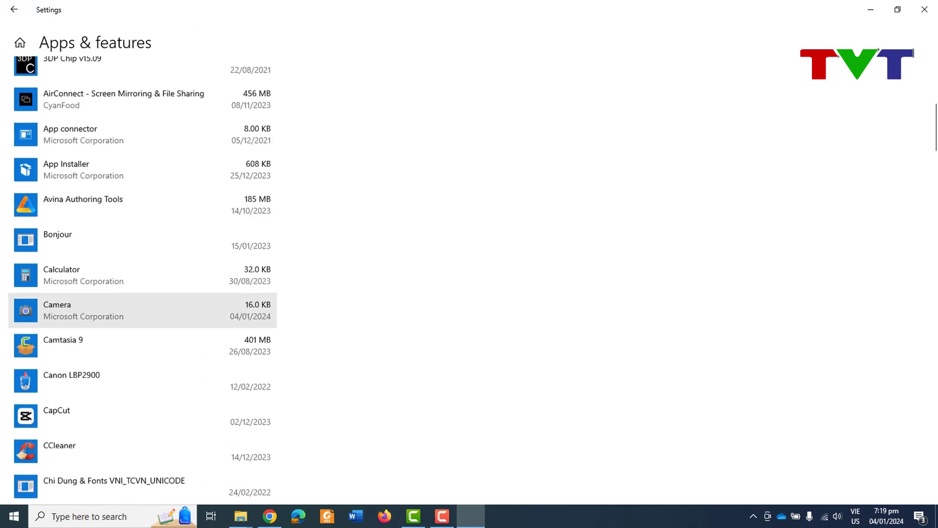
pyautogui.scroll(3, 141, 310)
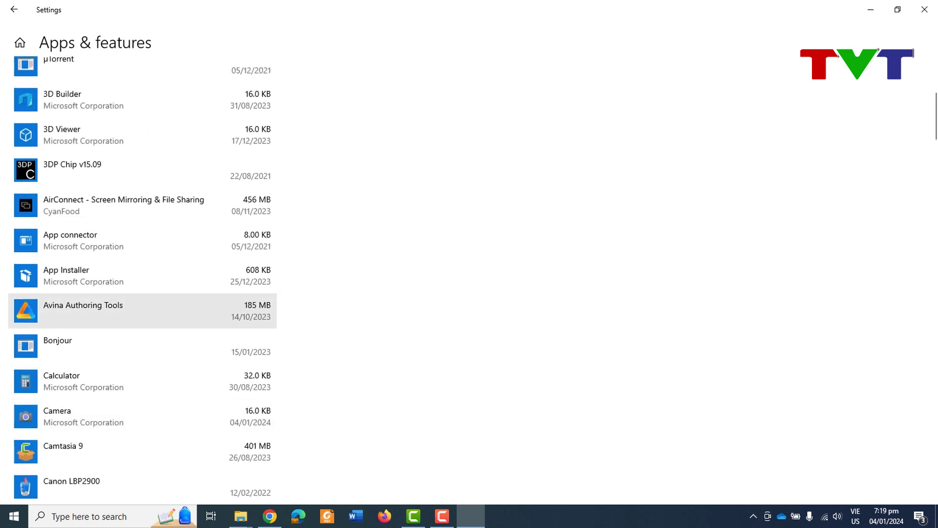
pyautogui.scroll(-8, 142, 274)
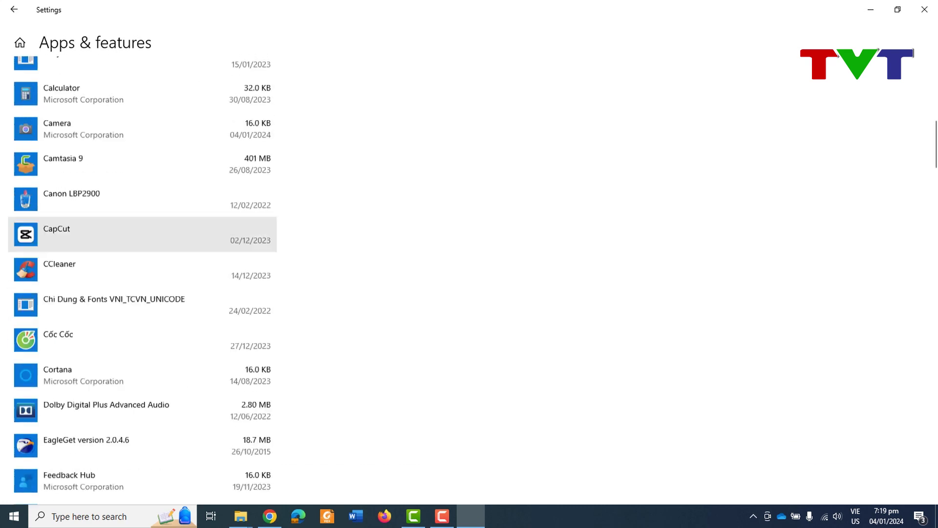
pyautogui.scroll(-9, 142, 235)
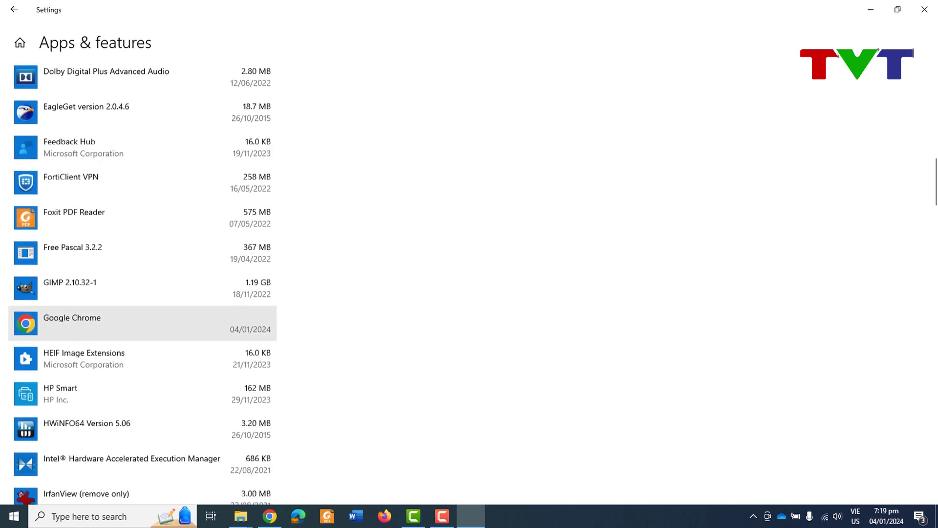
pyautogui.scroll(8, 142, 325)
pyautogui.scroll(-4, 142, 325)
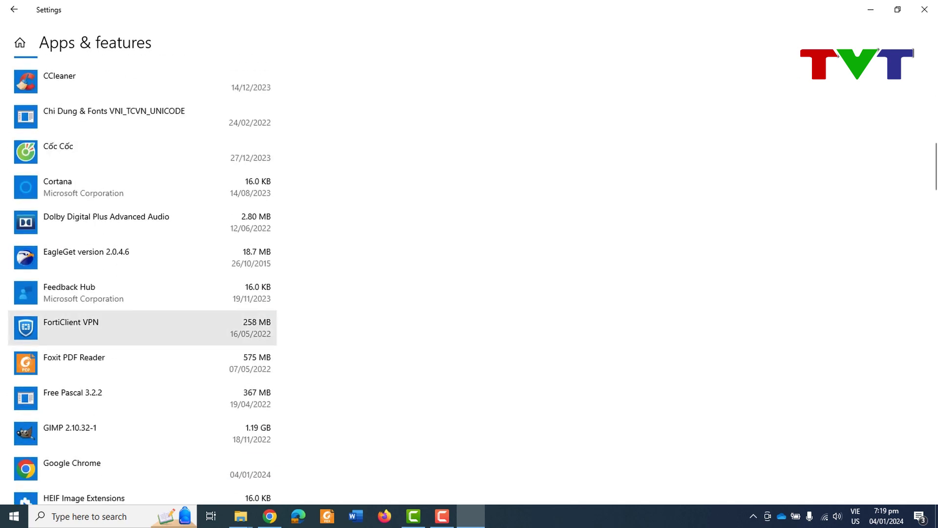
# Step: Expand the FortiClient VPN, Foxit PDF Reader and GIMP 2.10.32-1 entries to view their uninstall options
pyautogui.click(141, 325)
pyautogui.scroll(-3, 142, 294)
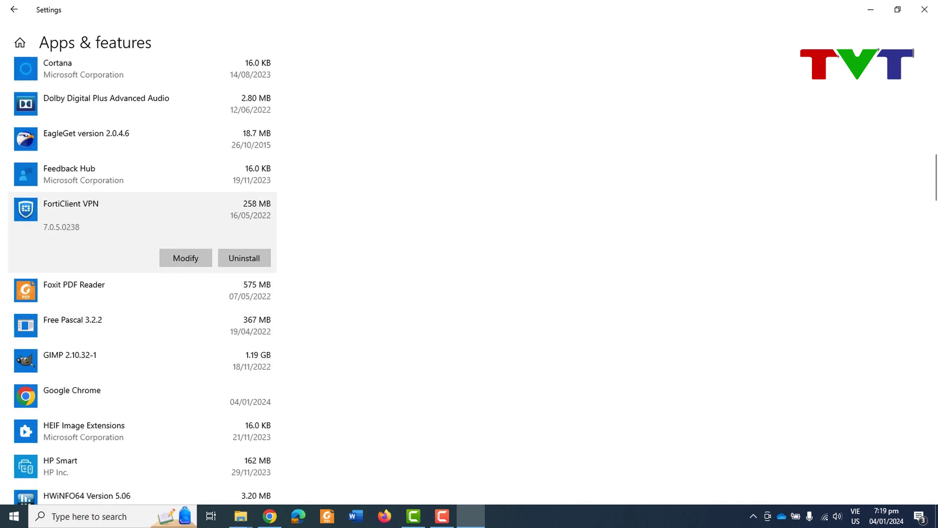
pyautogui.click(142, 288)
pyautogui.scroll(-3, 142, 288)
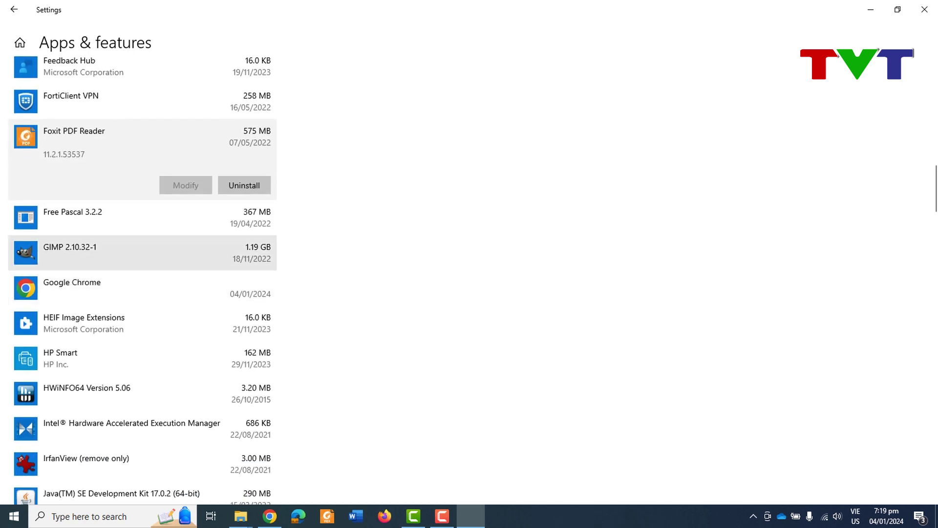
pyautogui.click(142, 252)
pyautogui.scroll(-5, 142, 253)
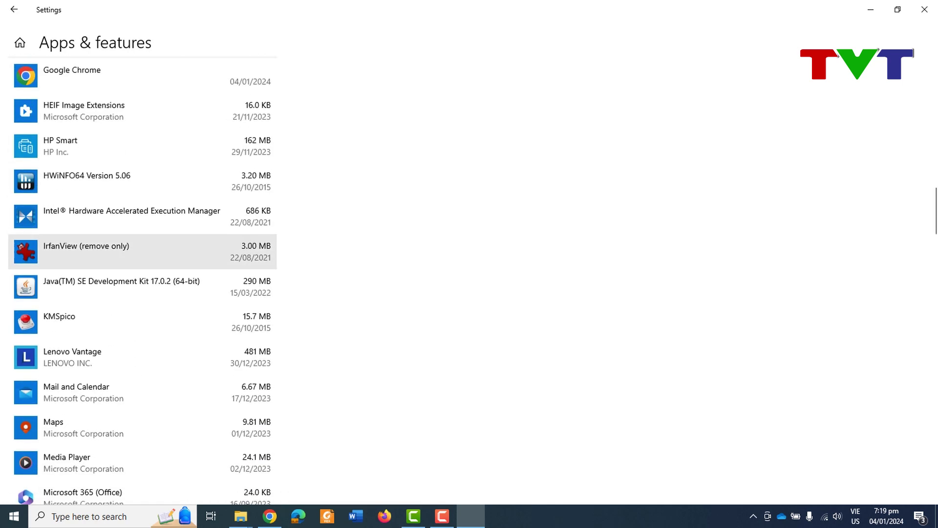
# Step: Look through the installed apps and their sizes from Google Chrome down to Smart Switch, expanding OneNote for Windows 10 and Paint
pyautogui.scroll(-4, 142, 251)
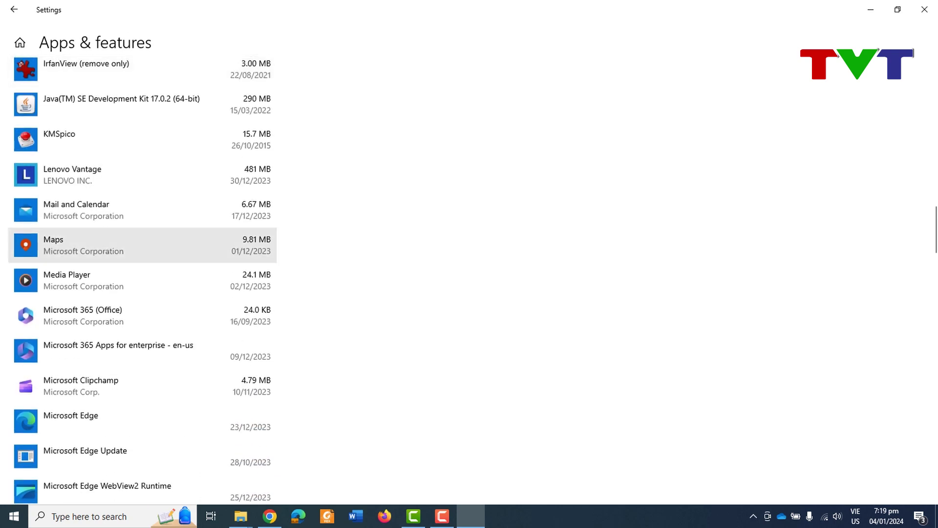
pyautogui.scroll(-3, 142, 249)
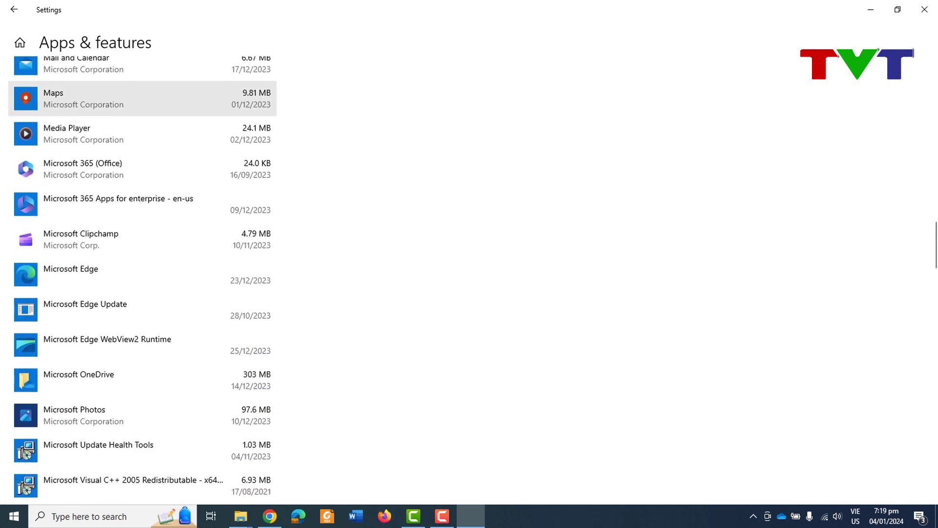
pyautogui.scroll(-1, 142, 249)
pyautogui.scroll(-2, 142, 249)
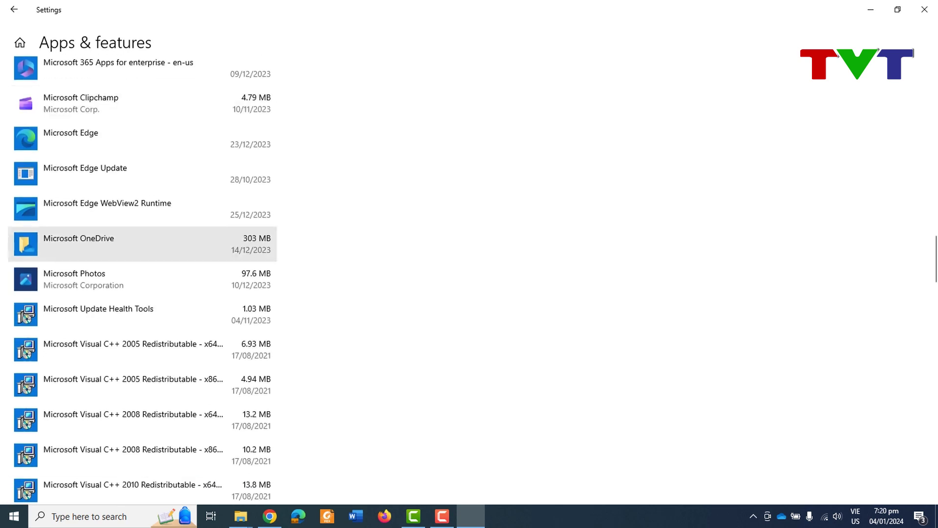
pyautogui.scroll(-3, 141, 249)
pyautogui.scroll(-10, 142, 244)
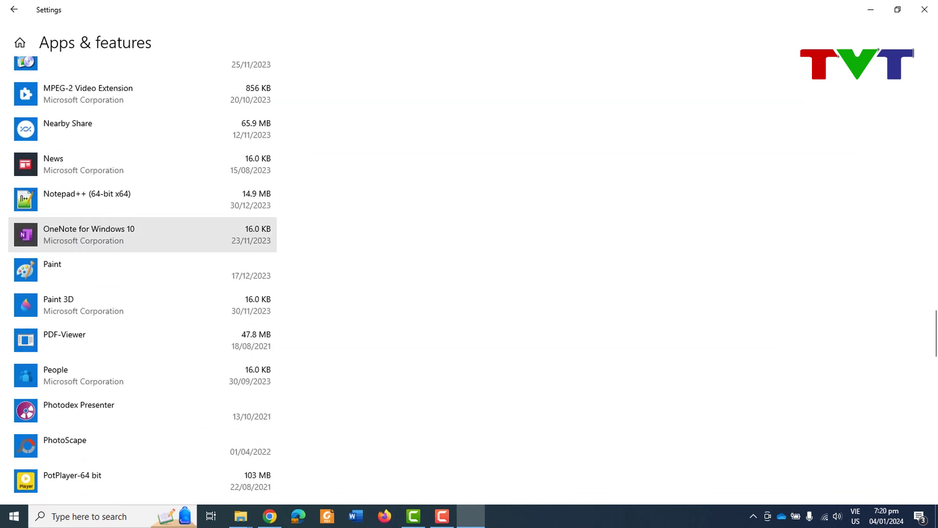
pyautogui.click(142, 246)
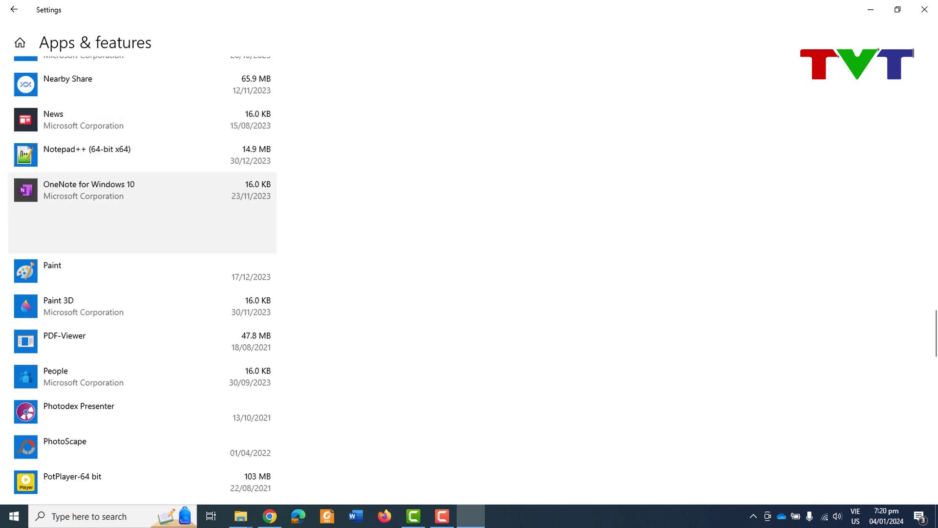
pyautogui.click(142, 269)
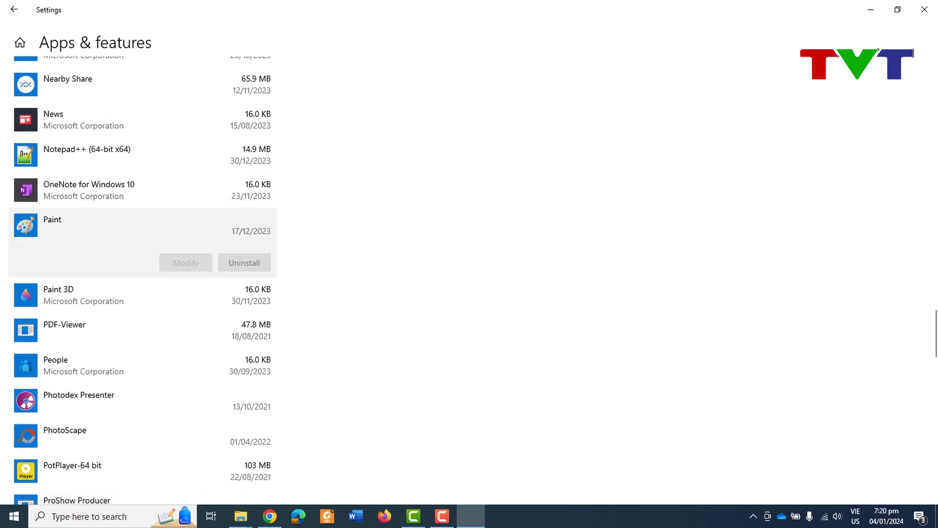
pyautogui.scroll(-4, 142, 284)
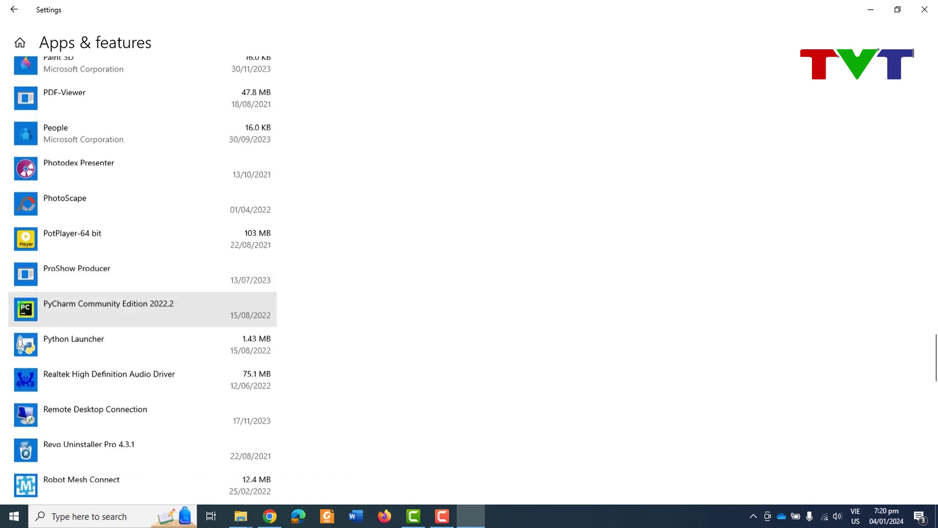
pyautogui.scroll(-5, 141, 308)
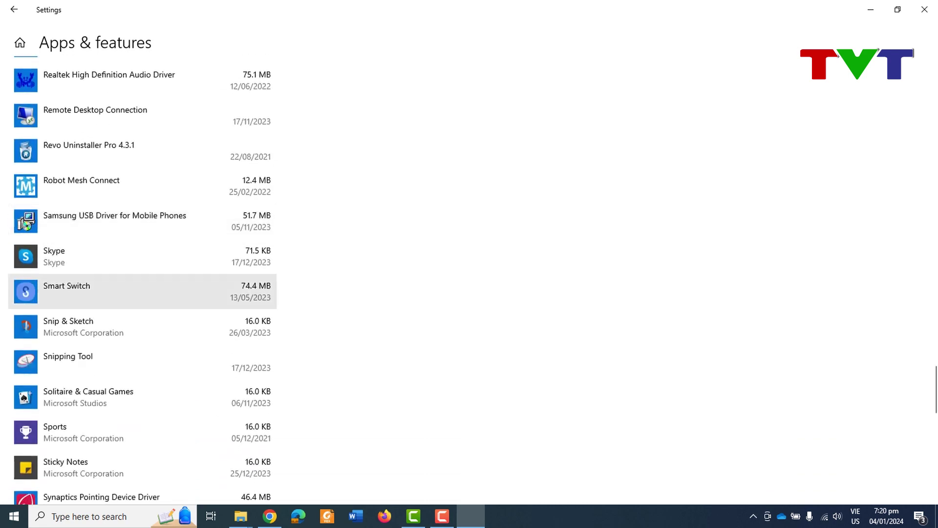
# Step: Uninstall Smart Switch and confirm its complete removal together with the temporary save file
pyautogui.click(141, 291)
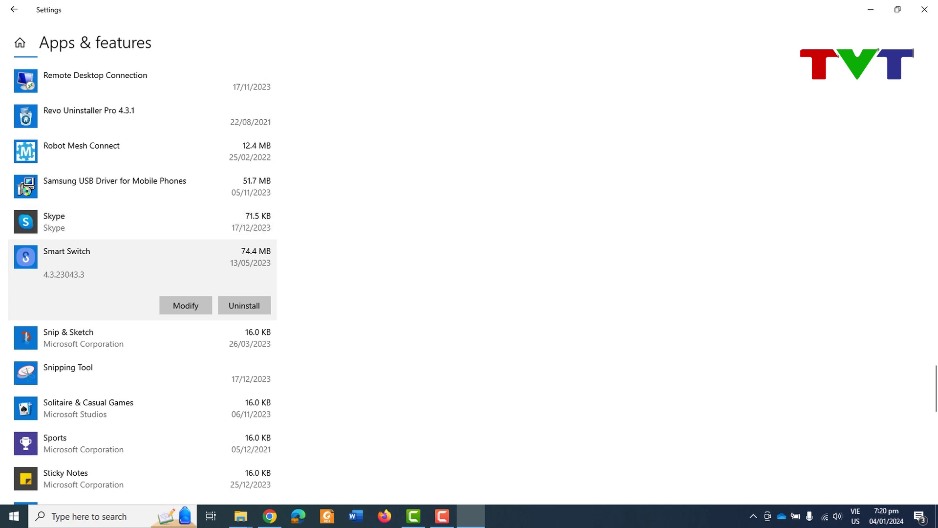
pyautogui.scroll(-1, 143, 280)
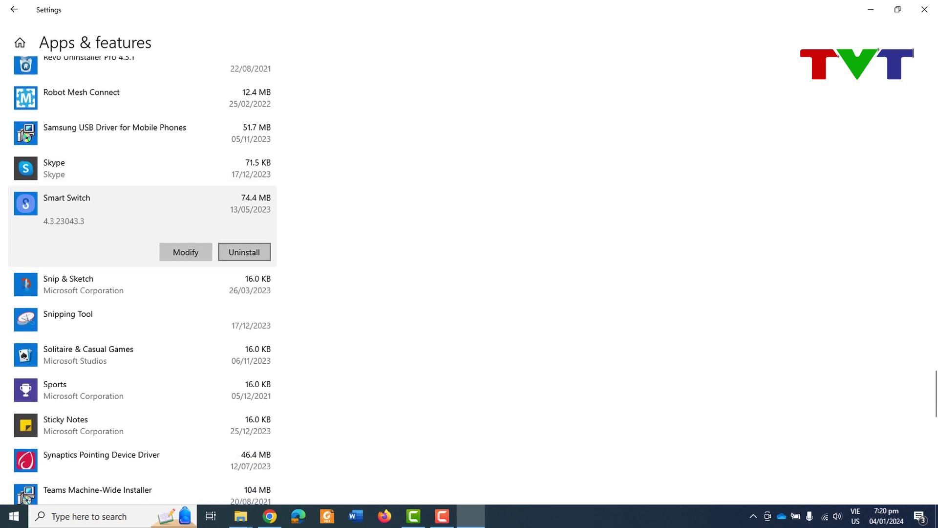
pyautogui.click(245, 252)
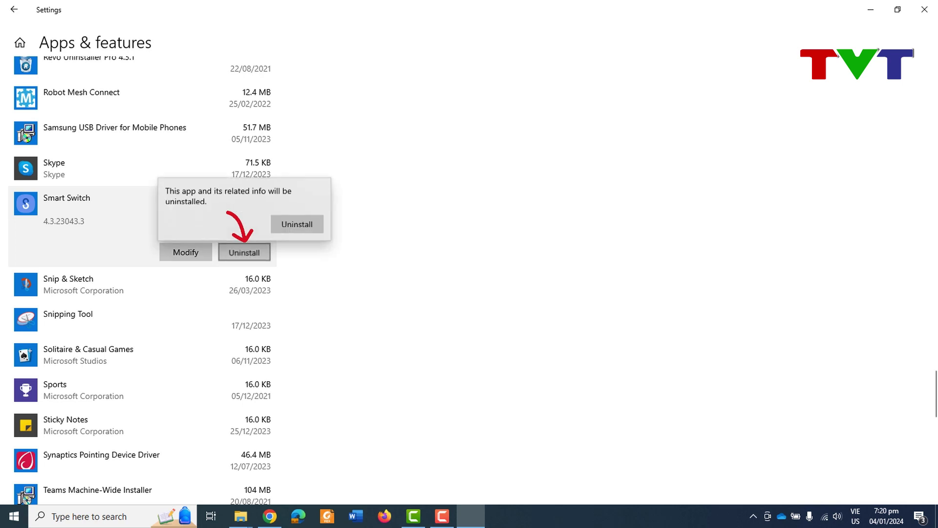
pyautogui.click(296, 223)
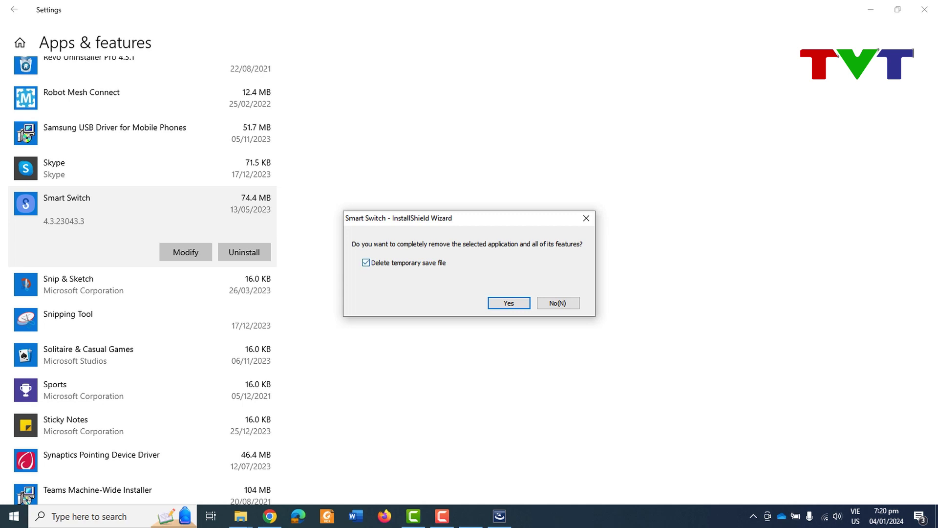
pyautogui.press('Return')
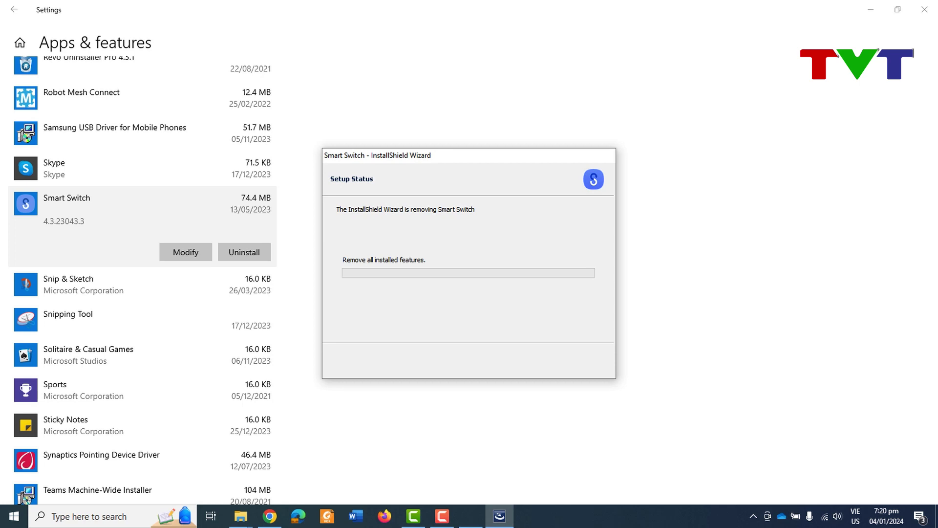
# Step: Look through the rest of the app list during the removal, return to its beginning and expand the 3D Builder entry
pyautogui.scroll(-10, 142, 391)
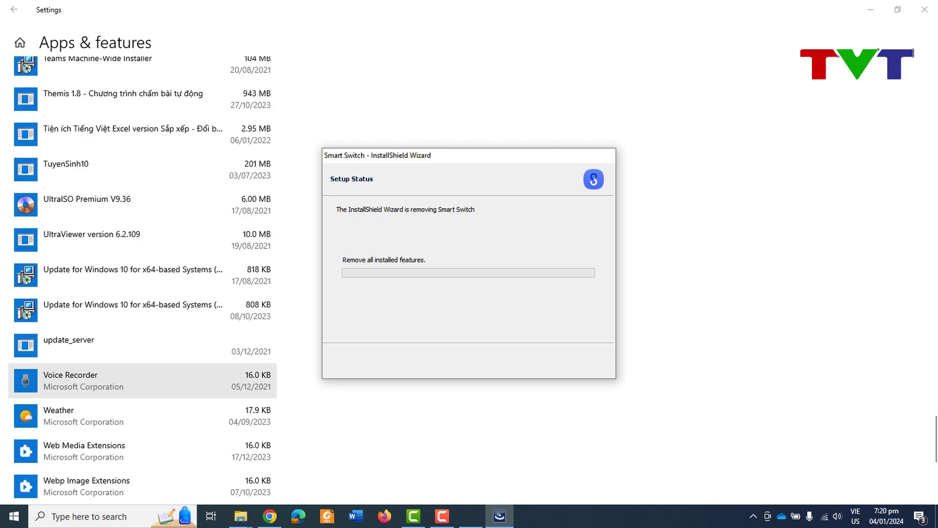
pyautogui.scroll(-3, 142, 370)
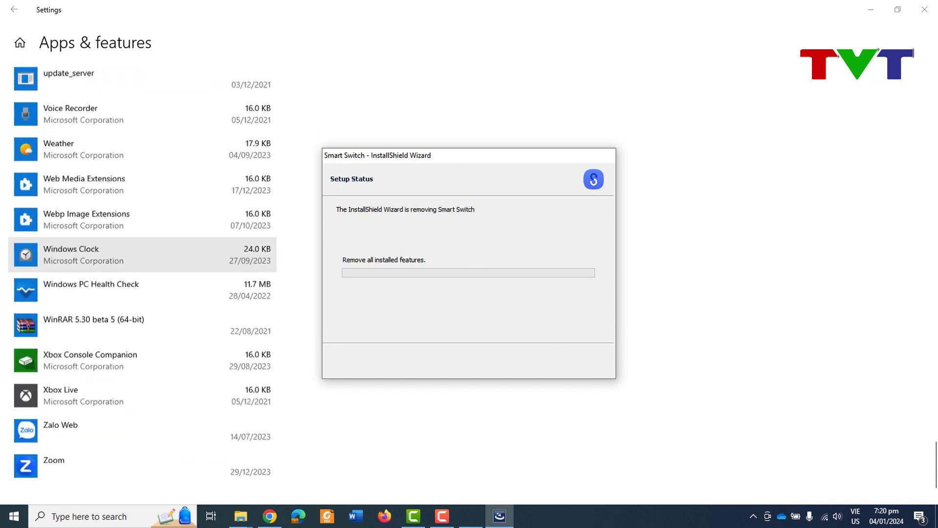
pyautogui.scroll(15, 142, 370)
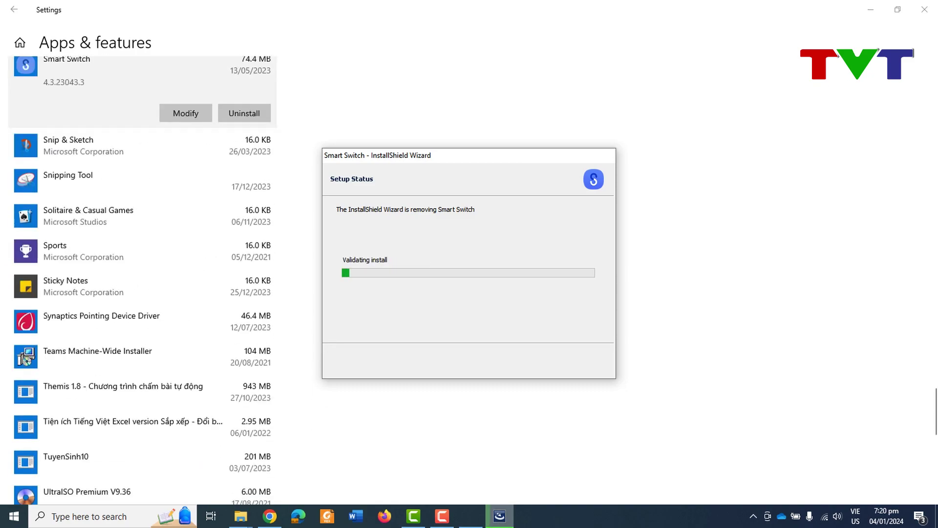
pyautogui.scroll(20, 142, 391)
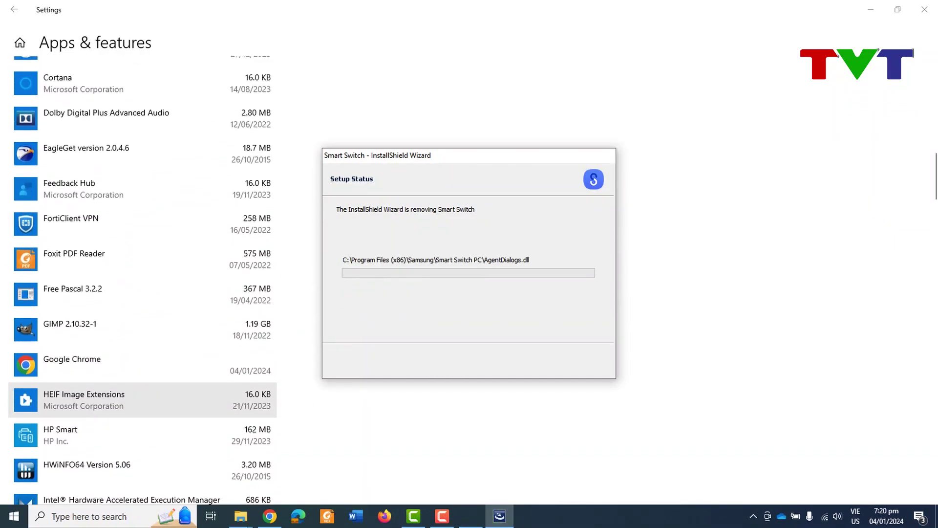
pyautogui.scroll(6, 142, 449)
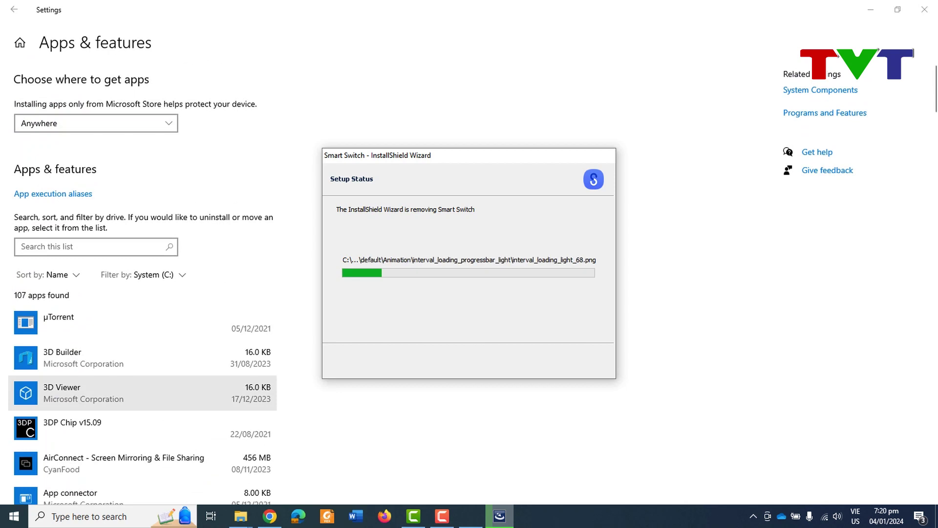
pyautogui.click(147, 357)
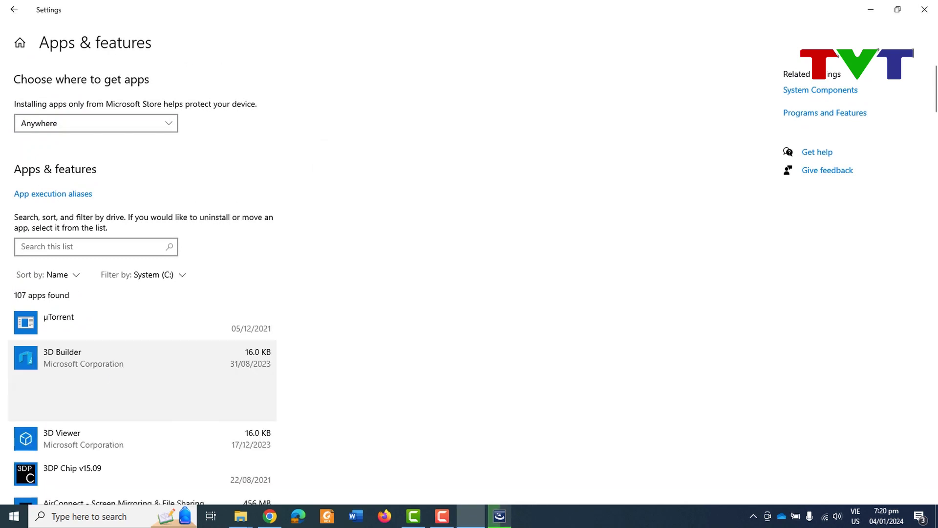
# Step: Bring the Smart Switch InstallShield Wizard back up and finish the uninstallation
pyautogui.click(499, 516)
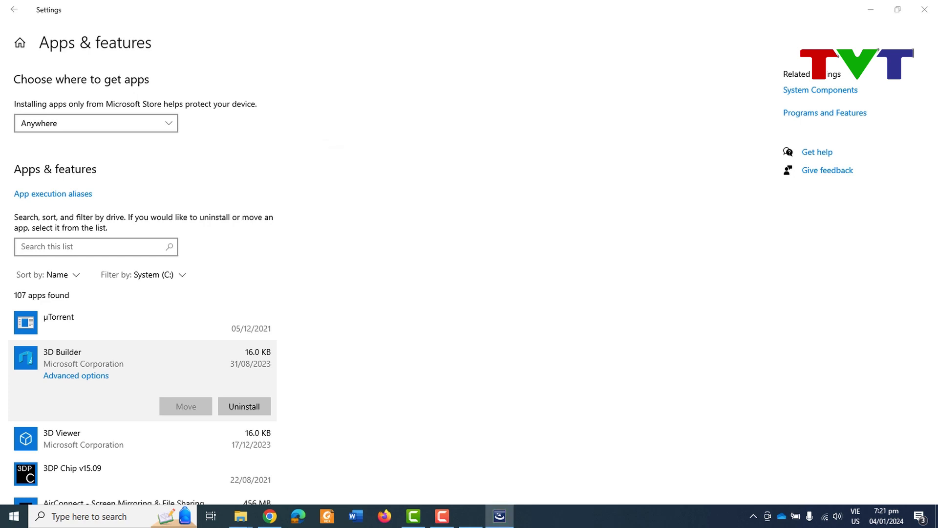
pyautogui.scroll(-6, 141, 274)
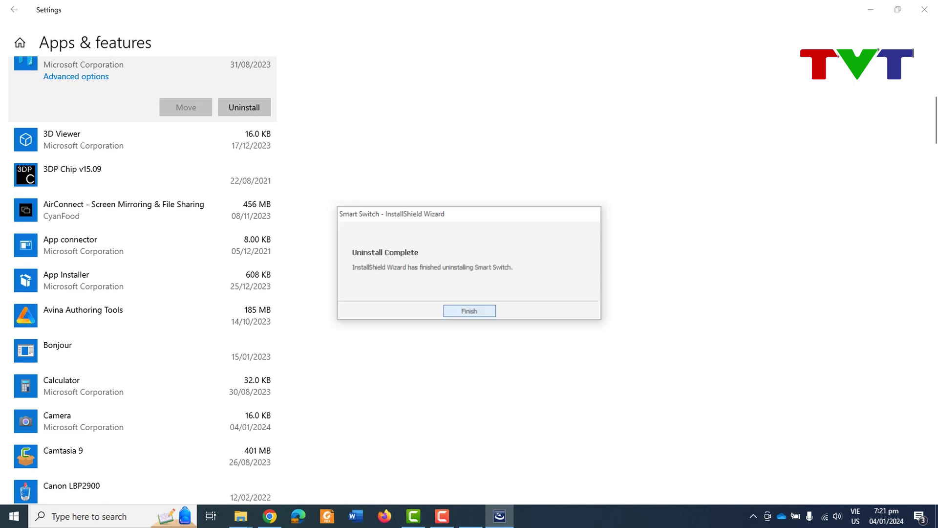
pyautogui.press('Return')
pyautogui.scroll(-5, 142, 276)
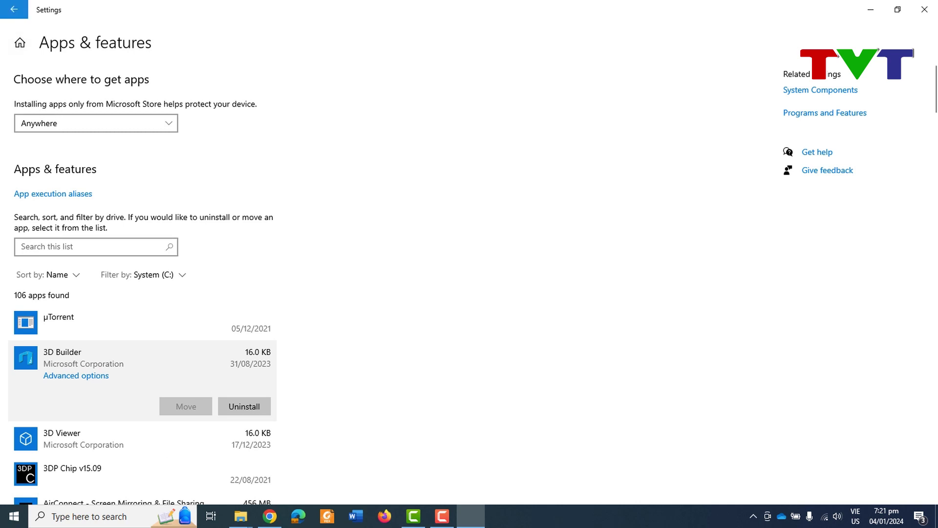
# Step: Return to the Storage page and open the Documents folder from the System (C:) storage breakdown
pyautogui.click(13, 10)
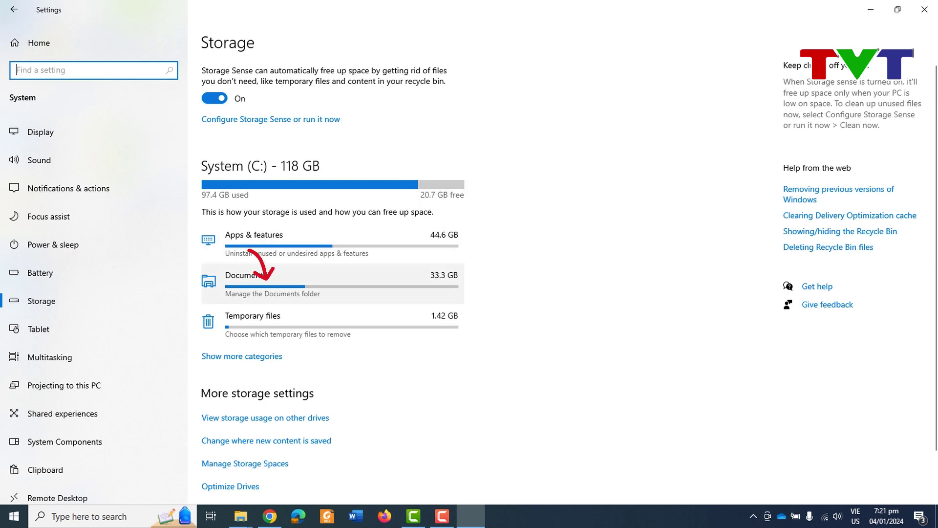
pyautogui.click(266, 278)
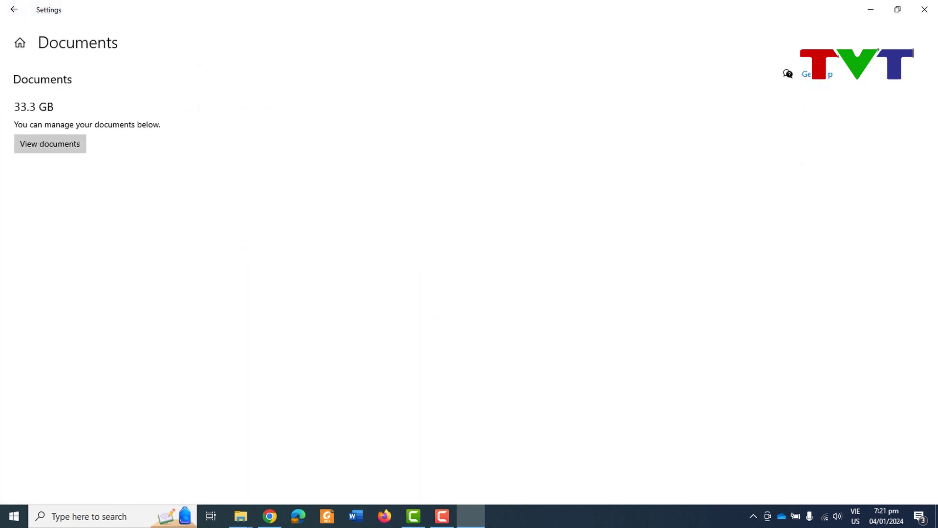
pyautogui.click(50, 144)
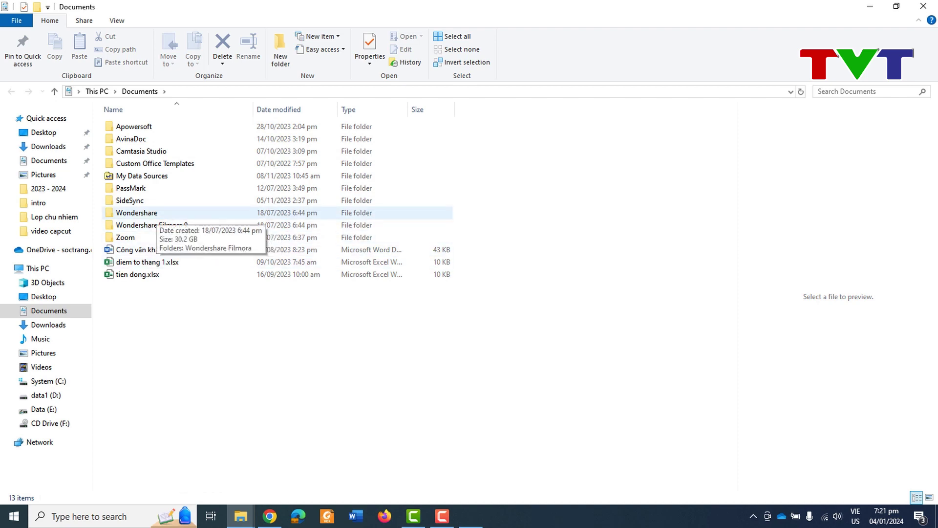
# Step: Inspect the Wondershare Filmora folder and its Output subfolder inside Wondershare, and go back up to the Wondershare folder
pyautogui.doubleClick(147, 213)
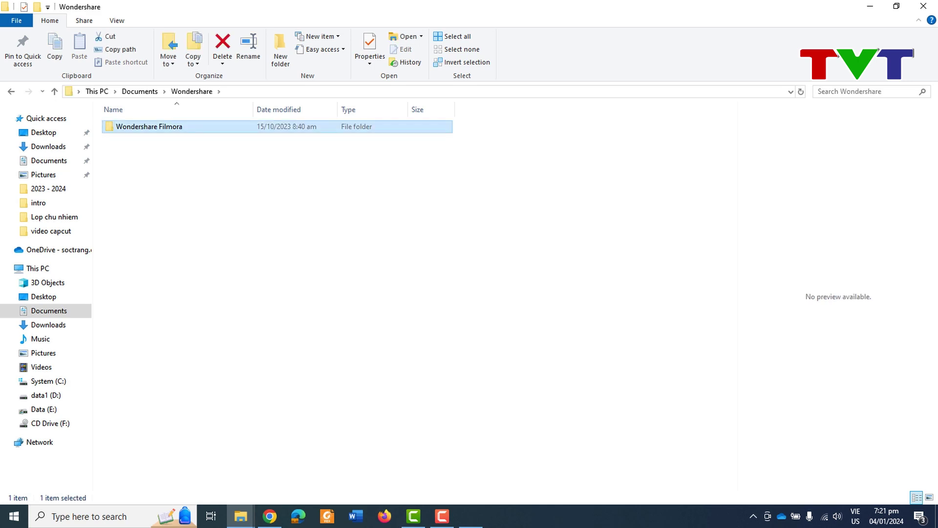
pyautogui.press('Return')
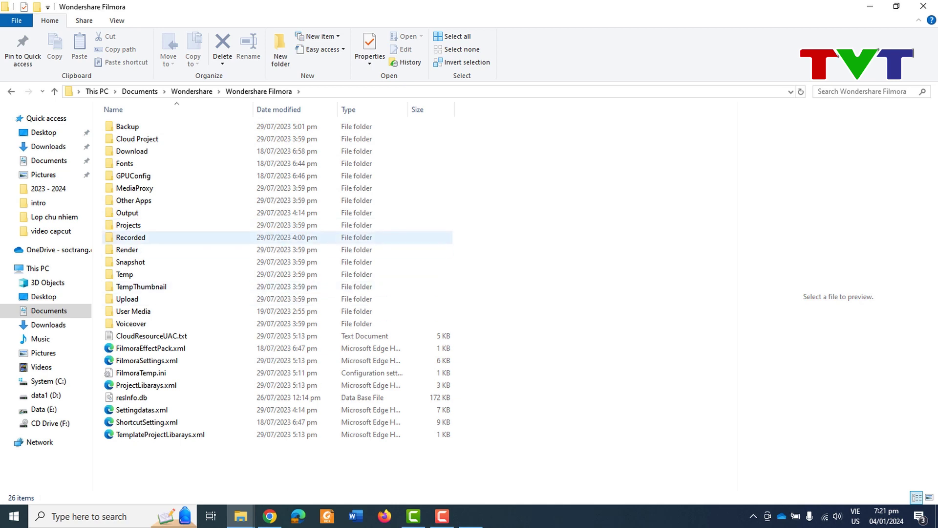
pyautogui.doubleClick(127, 213)
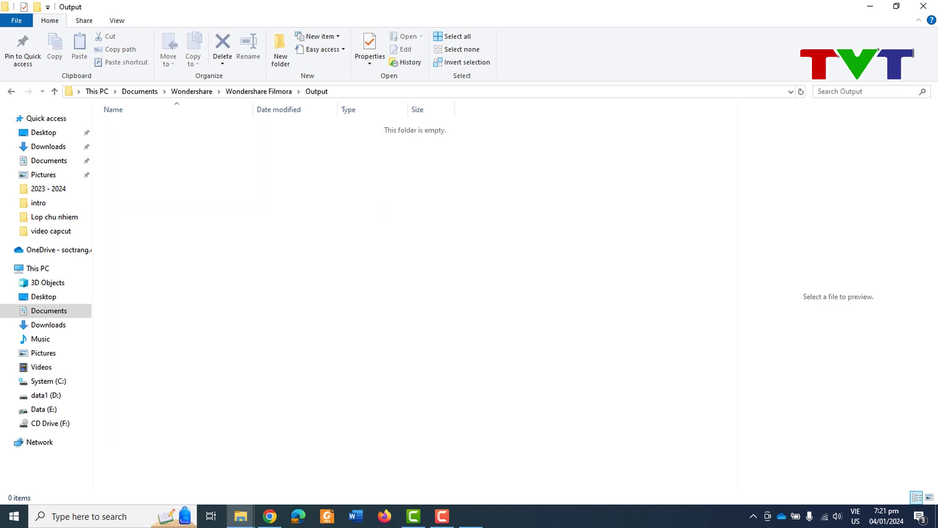
pyautogui.click(259, 91)
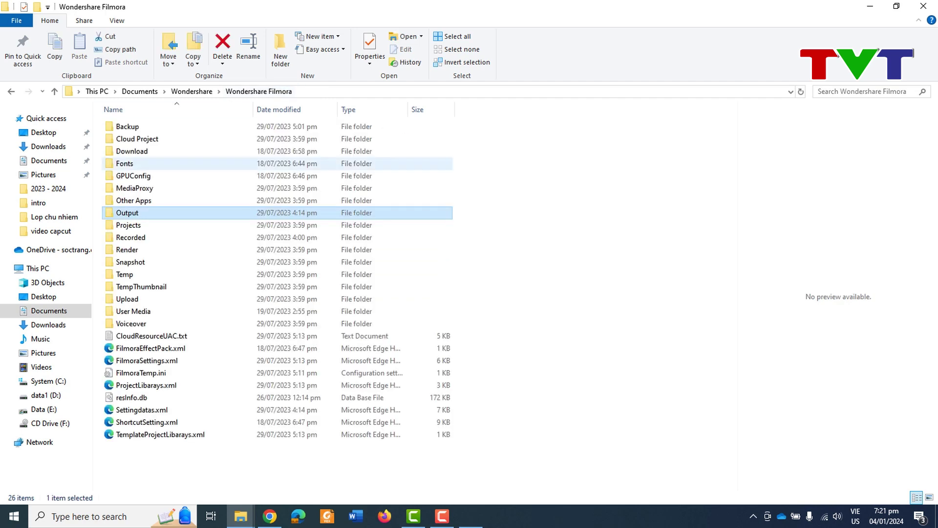
pyautogui.hotkey('alt', 'Up')
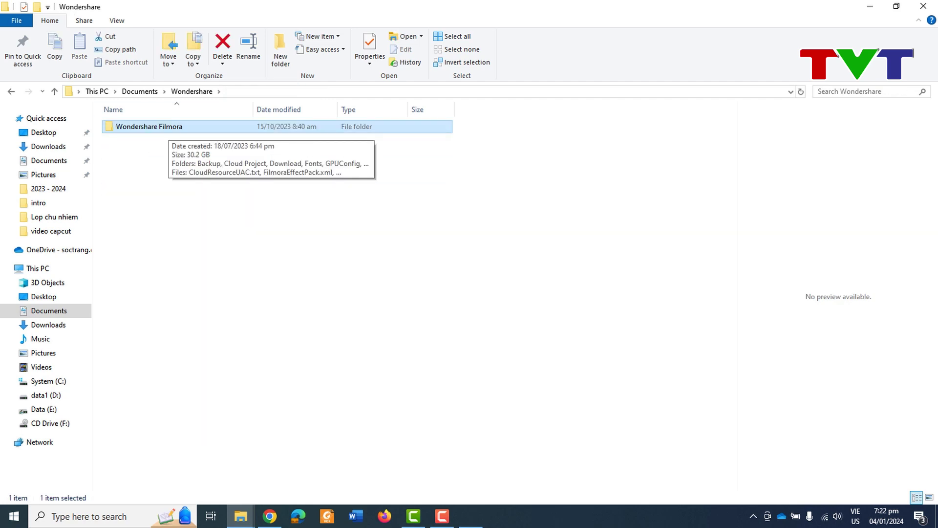
# Step: Permanently delete the Wondershare Filmora folder and return to This PC to check the System (C:) drive's free space
pyautogui.press('Delete')
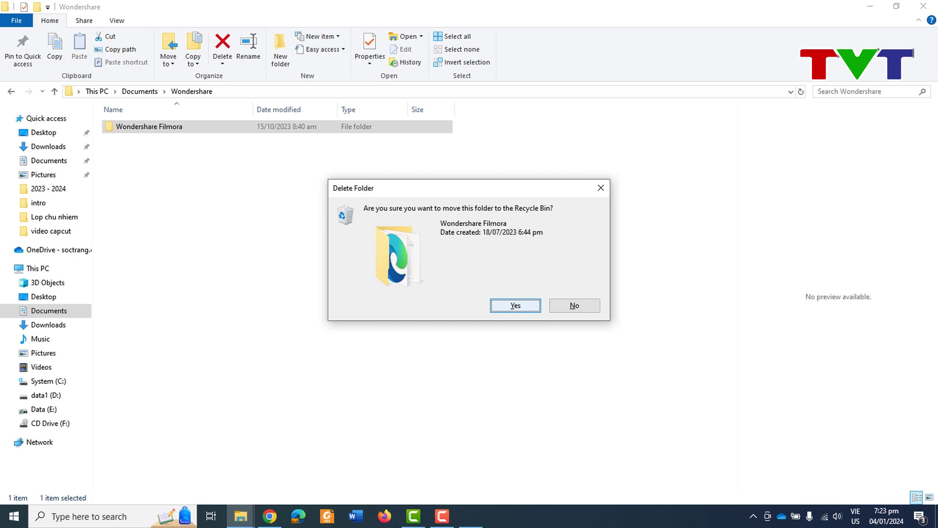
pyautogui.click(516, 306)
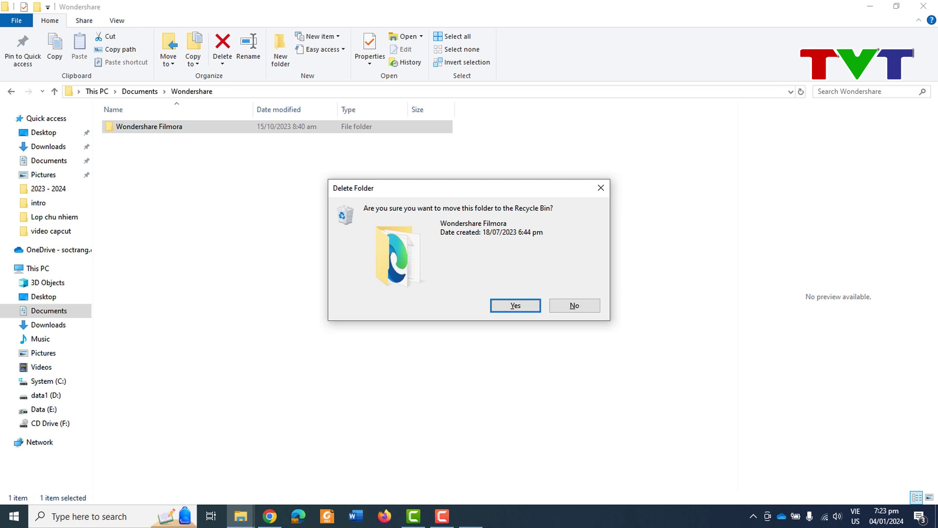
pyautogui.click(515, 305)
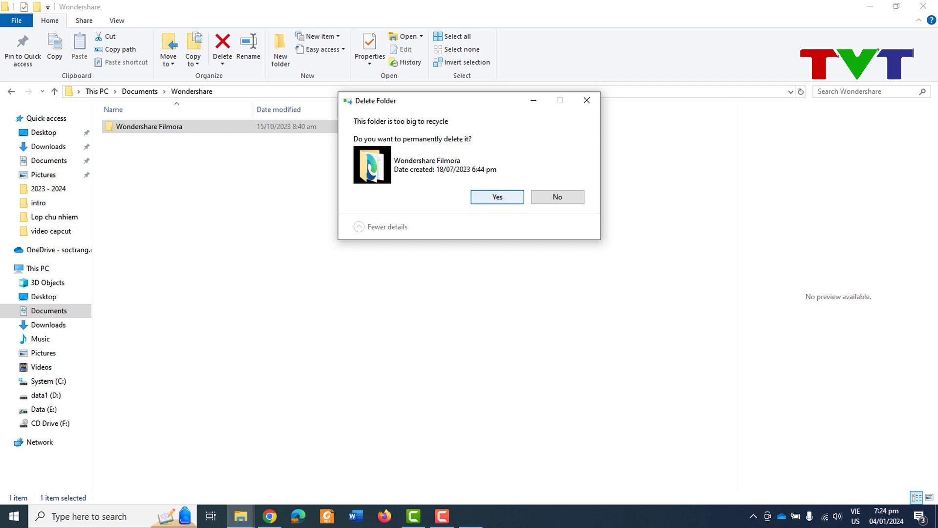
pyautogui.press('Return')
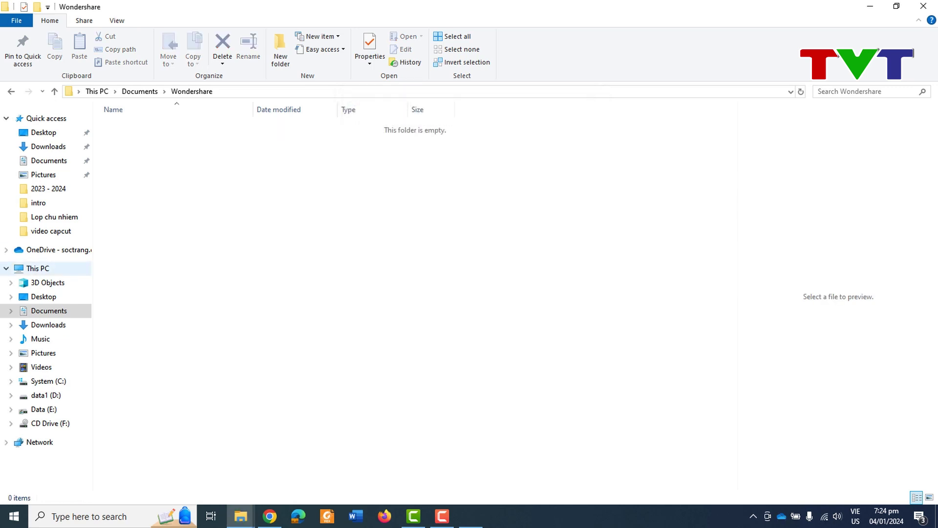
pyautogui.click(37, 268)
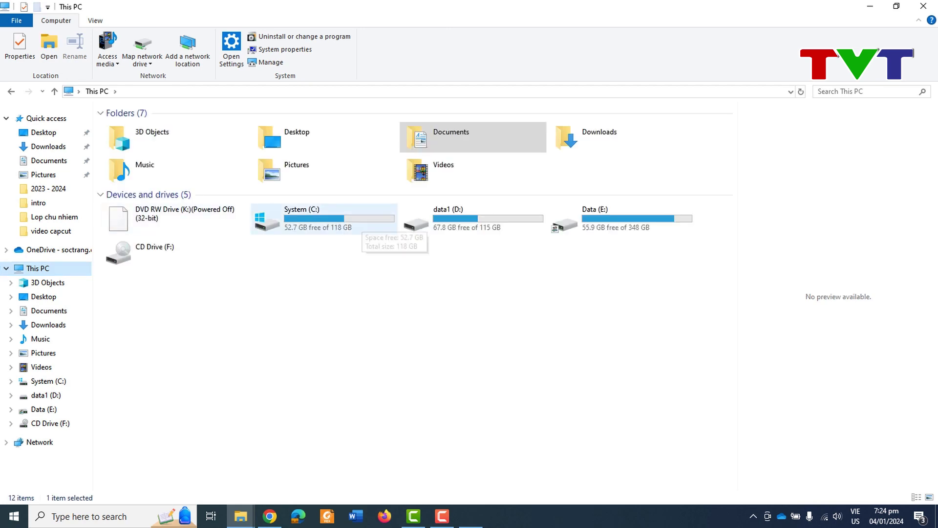
# Step: Return to the Storage page in Settings and open the Temporary files category of the System (C:) drive
pyautogui.click(361, 225)
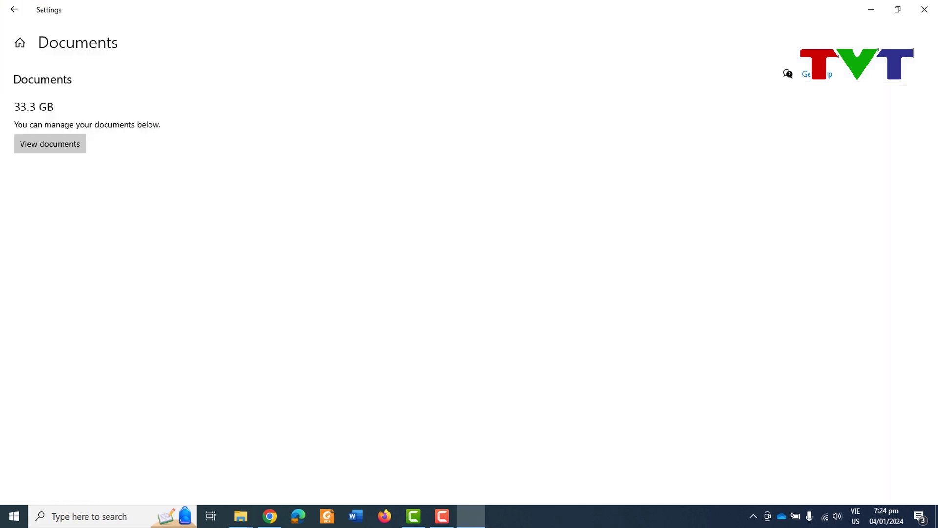
pyautogui.click(14, 9)
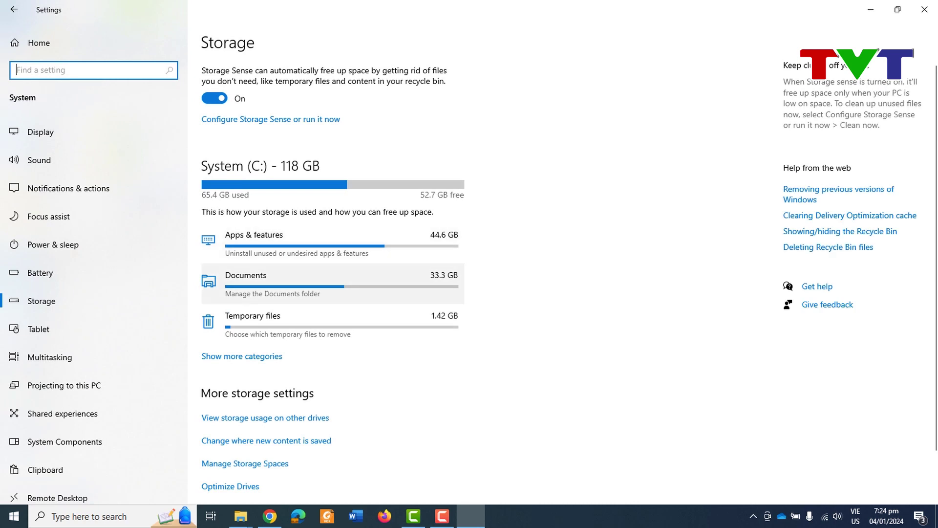
pyautogui.click(288, 315)
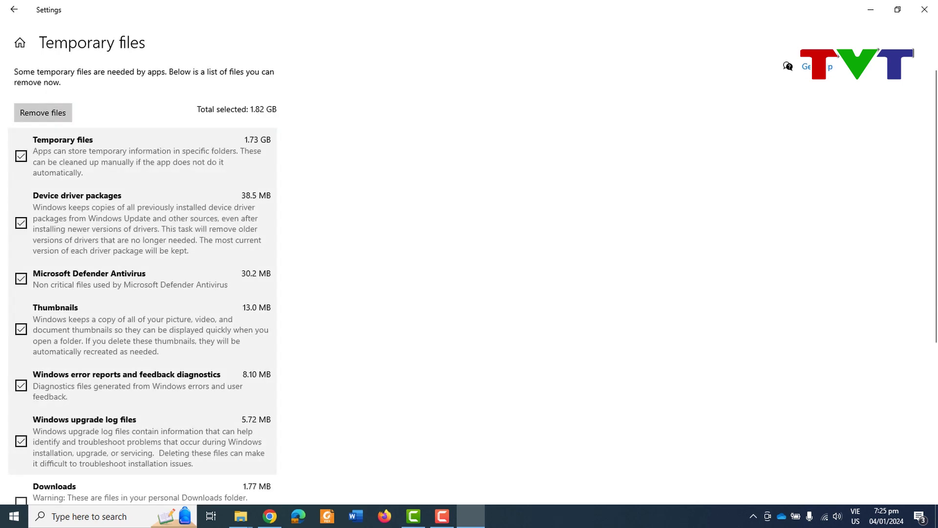
# Step: Examine the list of removable temporary file categories, their sizes and which ones are selected
pyautogui.scroll(-5, 142, 278)
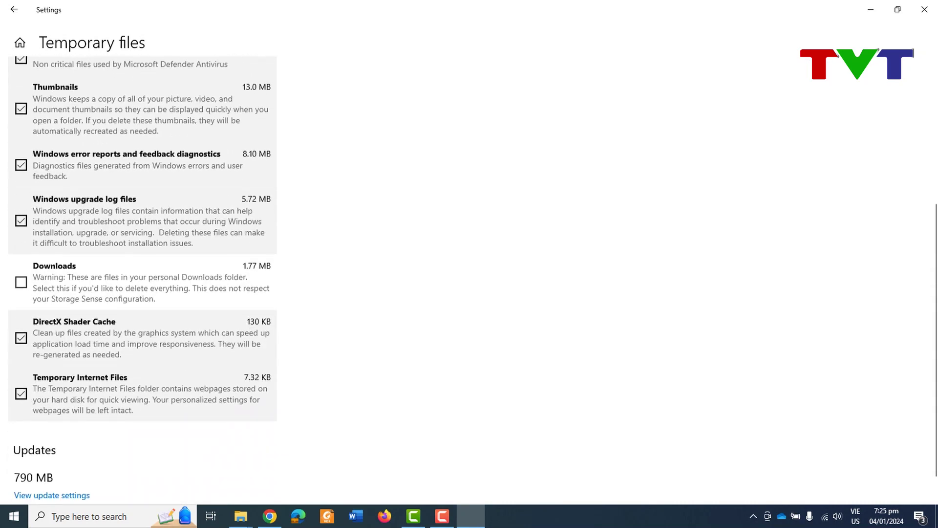
pyautogui.scroll(-1, 142, 279)
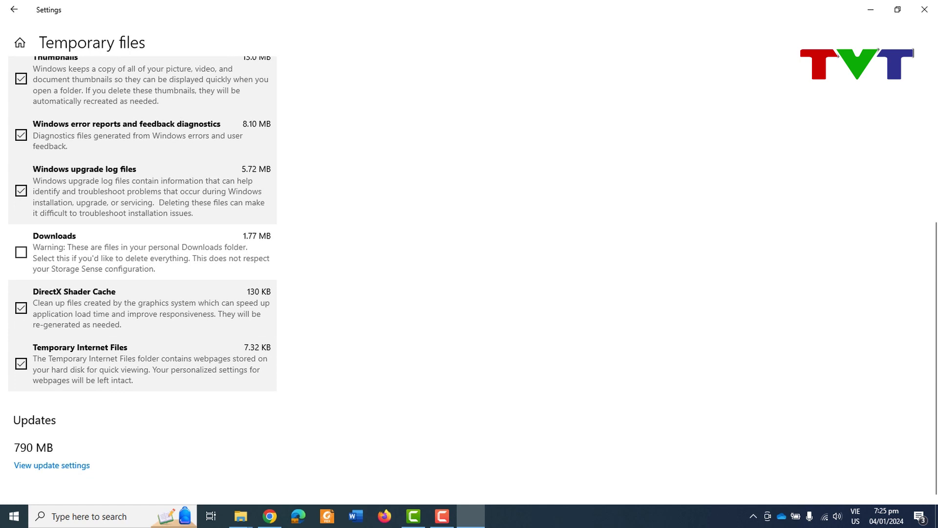
pyautogui.scroll(2, 142, 279)
pyautogui.scroll(-2, 142, 279)
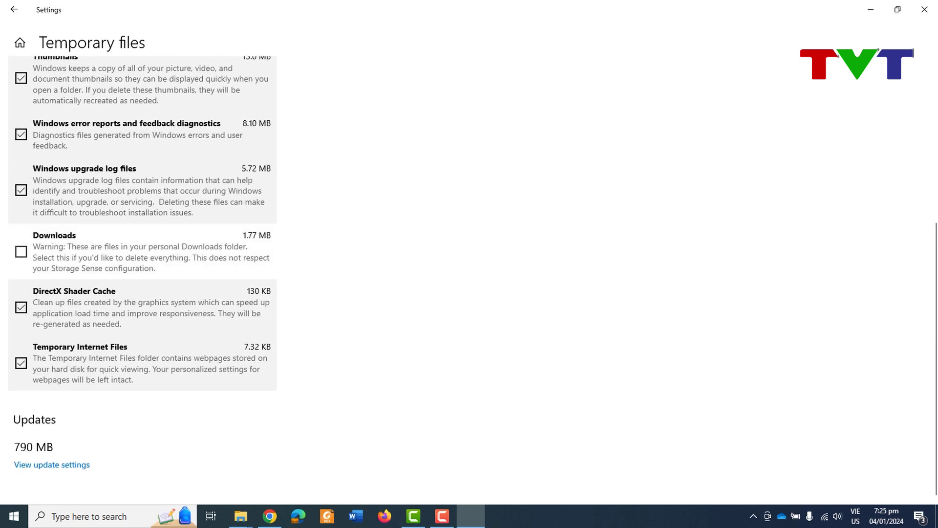
pyautogui.scroll(6, 141, 279)
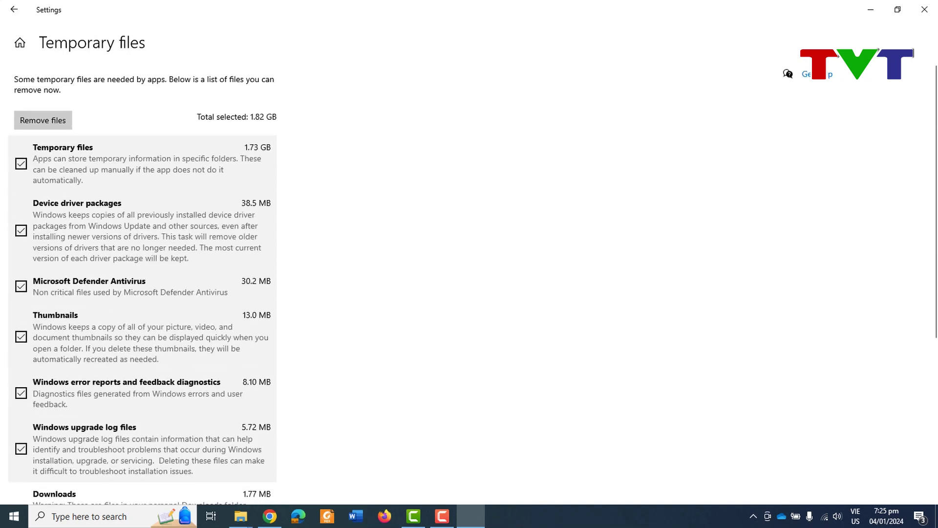
pyautogui.scroll(-6, 141, 279)
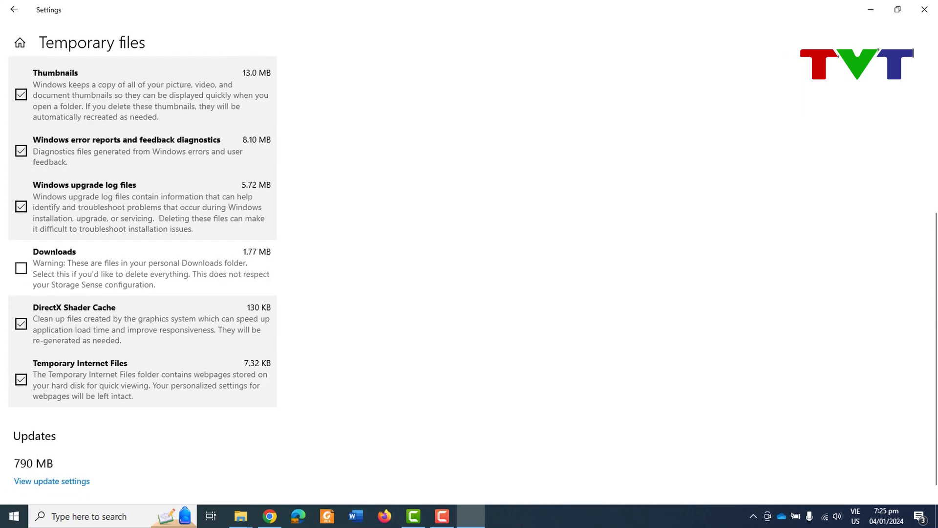
pyautogui.scroll(5, 788, 56)
pyautogui.scroll(-6, 788, 56)
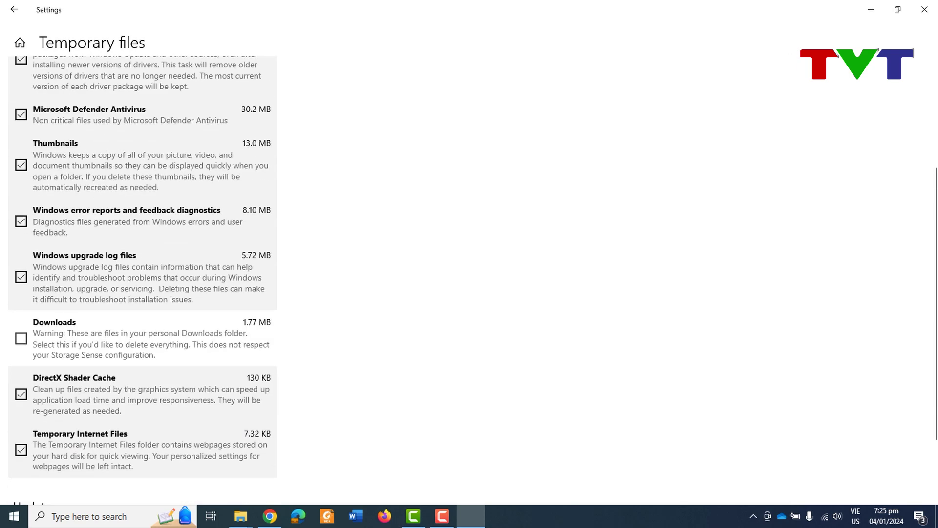
pyautogui.scroll(7, 789, 56)
pyautogui.scroll(-6, 788, 72)
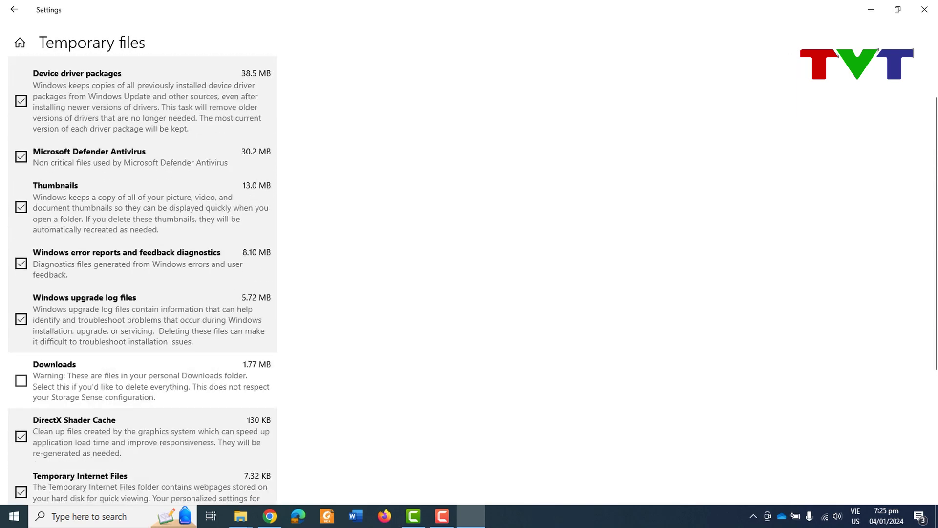
# Step: Remove the selected temporary files, keeping Downloads unselected, and leave the Temporary files page once the cleanup finishes
pyautogui.scroll(6, 787, 73)
pyautogui.click(43, 121)
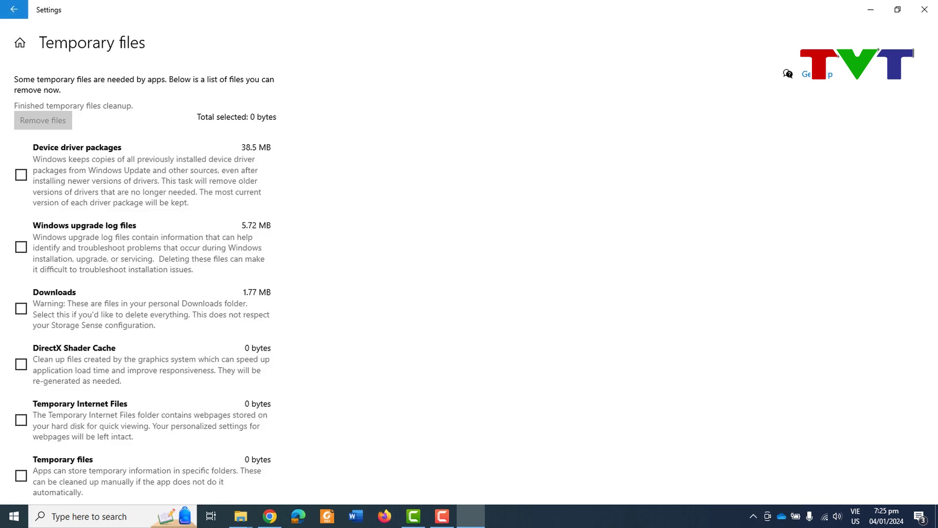
pyautogui.click(14, 10)
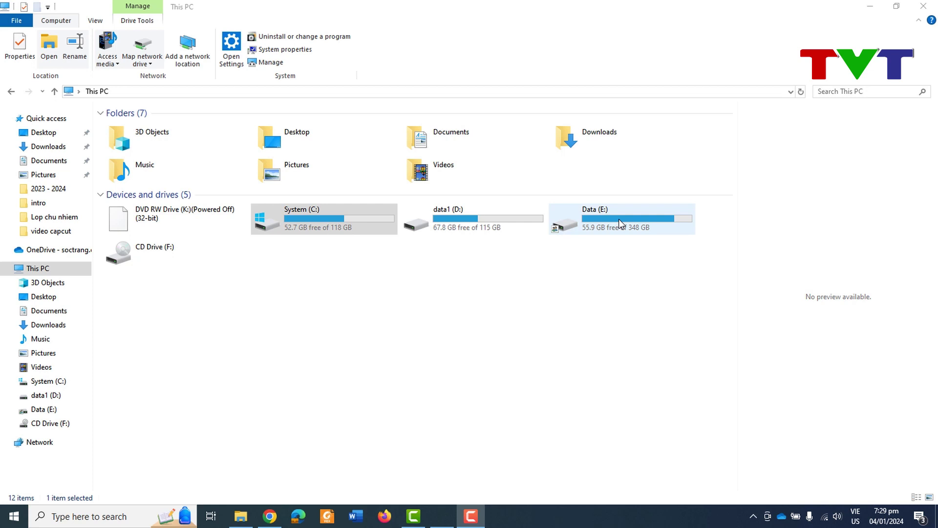
# Step: Open the Data (E:) drive and look through its folders and files for large items that are not needed
pyautogui.click(50, 410)
pyautogui.scroll(-4, 186, 364)
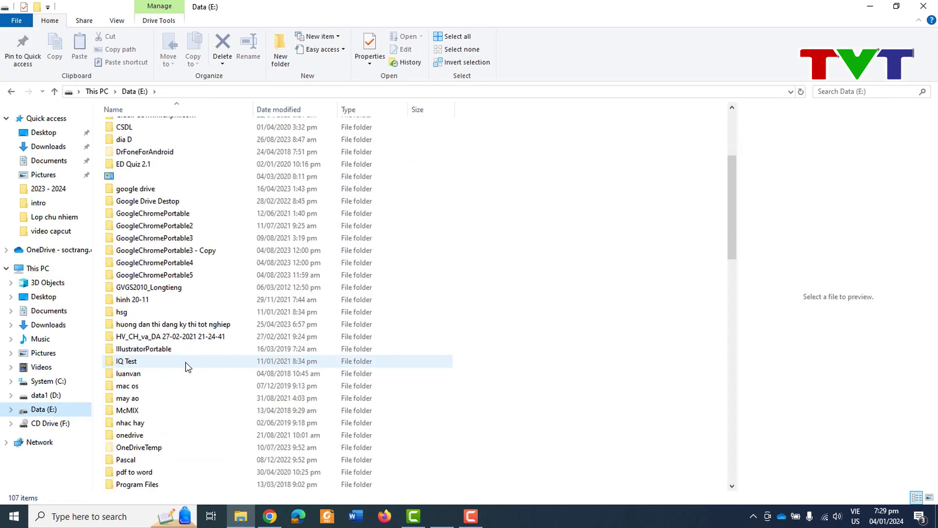
pyautogui.scroll(-8, 187, 366)
pyautogui.scroll(1, 187, 367)
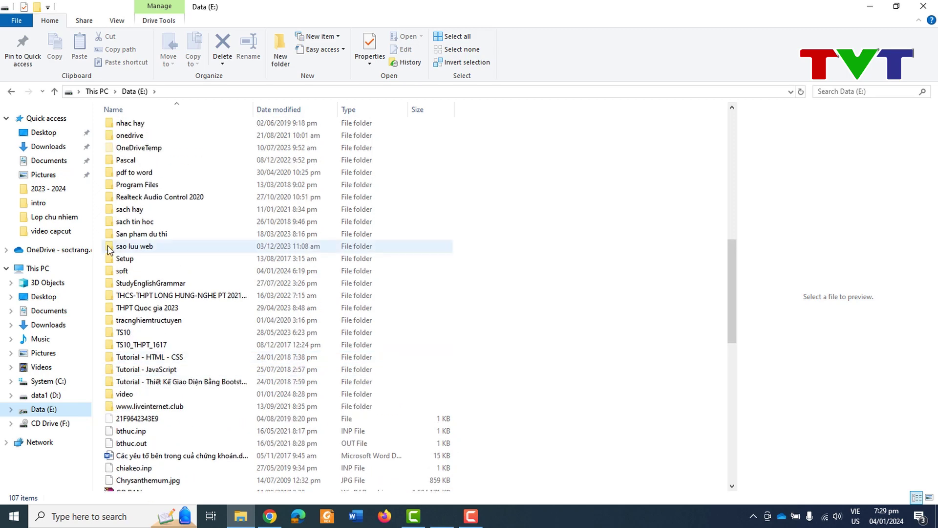
pyautogui.click(134, 268)
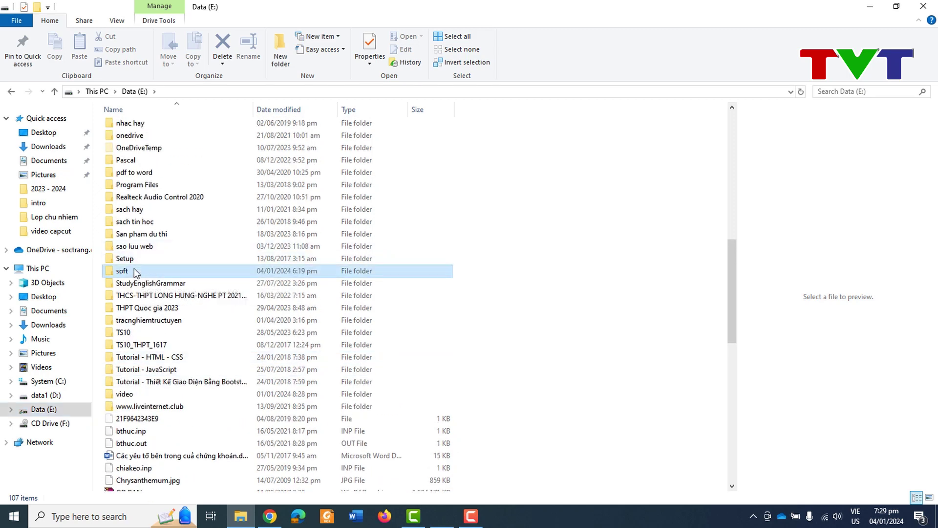
pyautogui.scroll(-6, 134, 268)
pyautogui.scroll(-1, 134, 268)
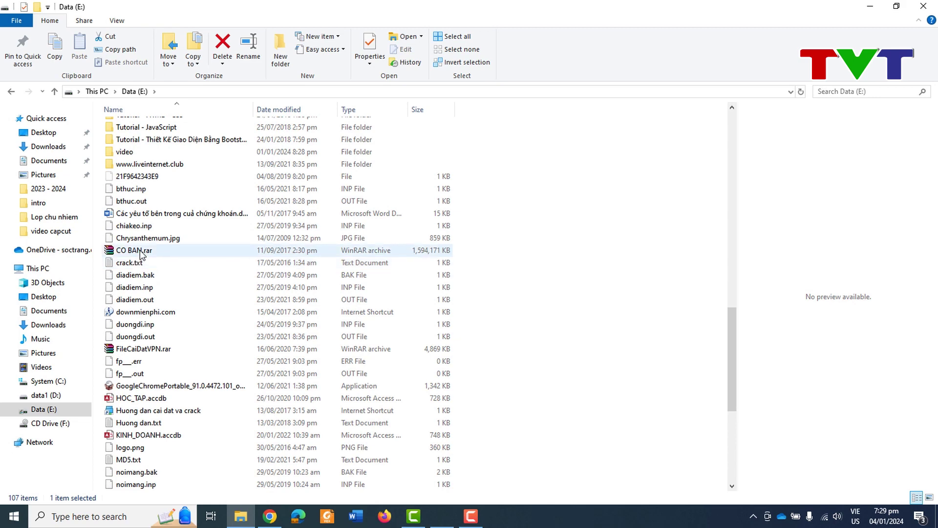
pyautogui.click(172, 361)
pyautogui.scroll(-7, 172, 361)
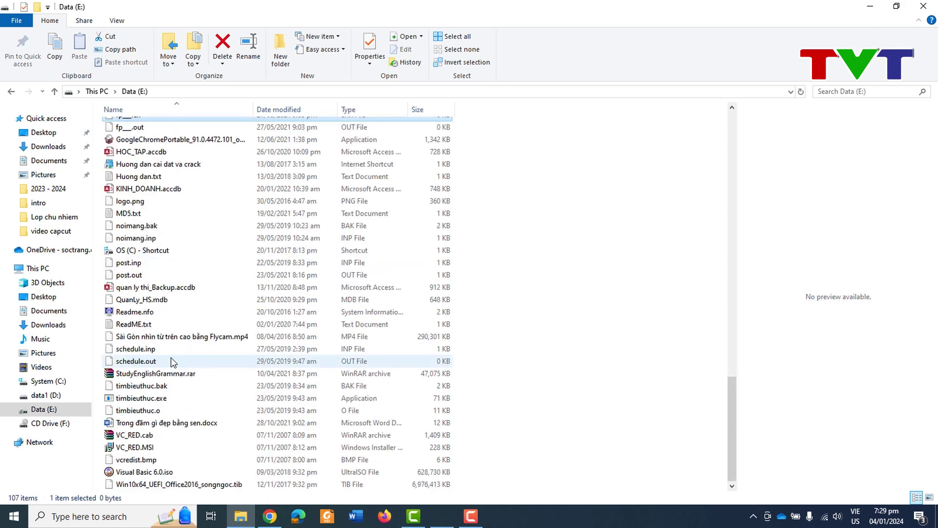
# Step: Delete Visual Basic 6.0.iso from the Data (E:) drive, sending it to the Recycle Bin
pyautogui.click(152, 473)
pyautogui.rightClick(152, 476)
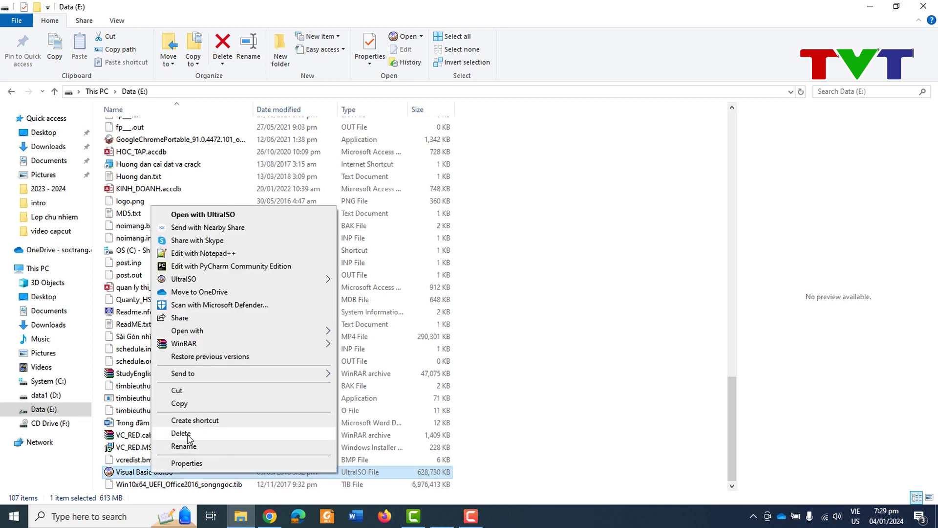
pyautogui.click(191, 433)
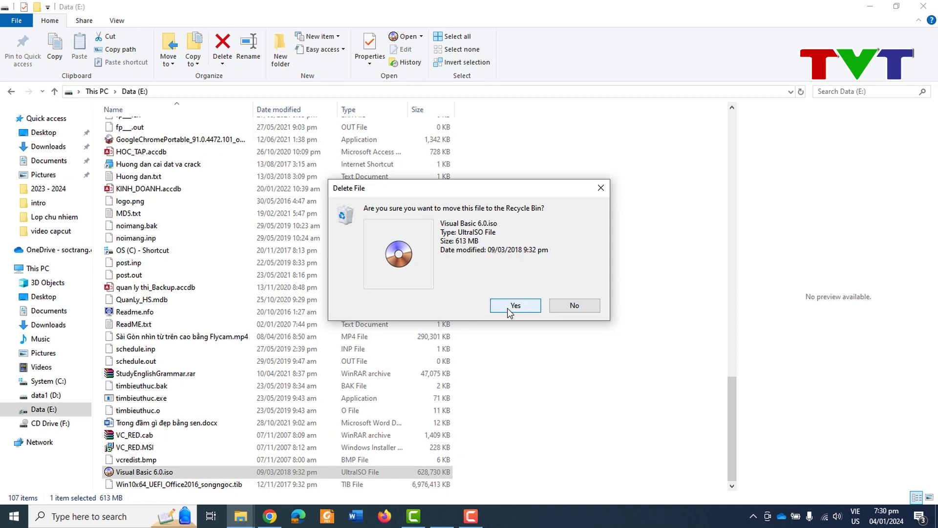
pyautogui.click(515, 306)
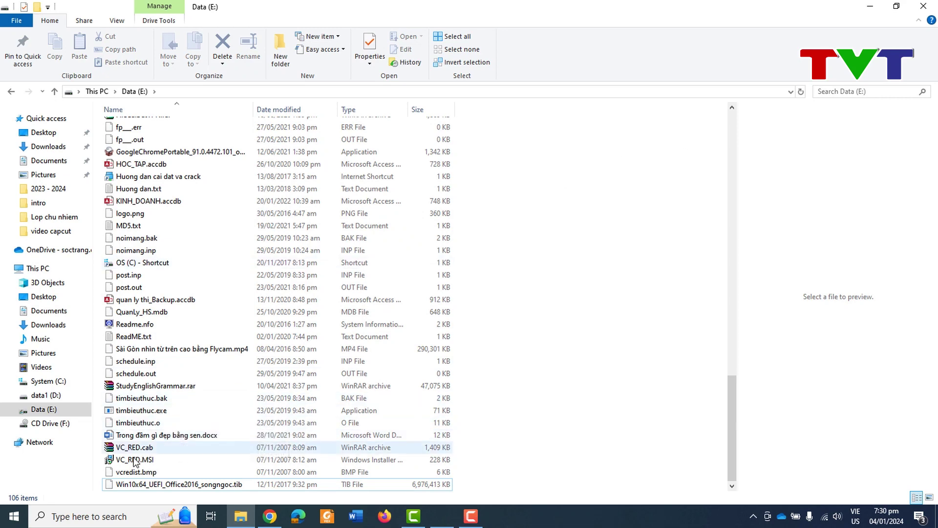
# Step: Open the Recycle Bin from the desktop and review the deleted files it holds
pyautogui.press('super+d')
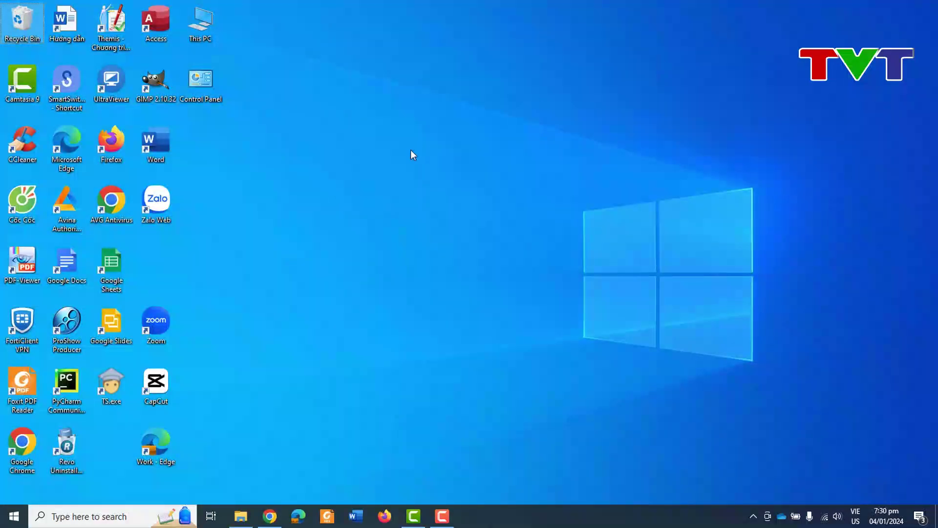
pyautogui.doubleClick(19, 29)
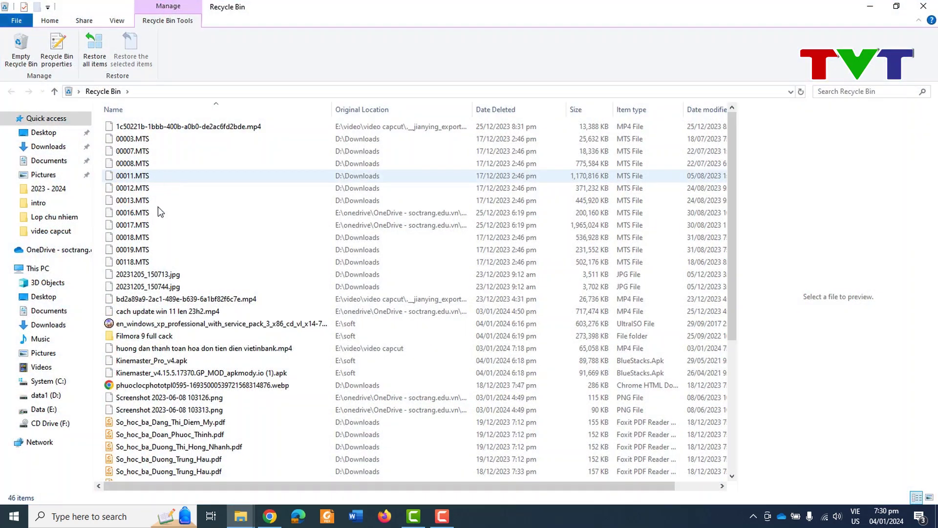
pyautogui.click(152, 244)
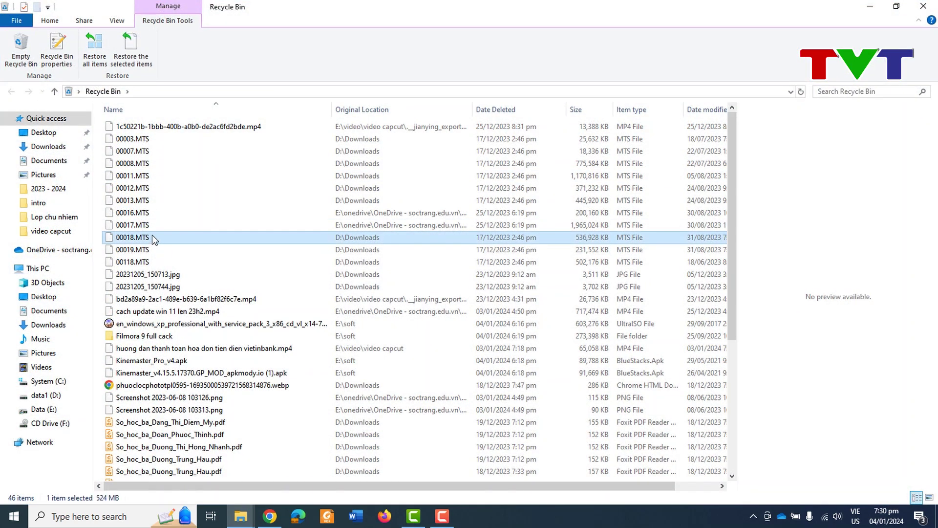
pyautogui.scroll(-1, 152, 235)
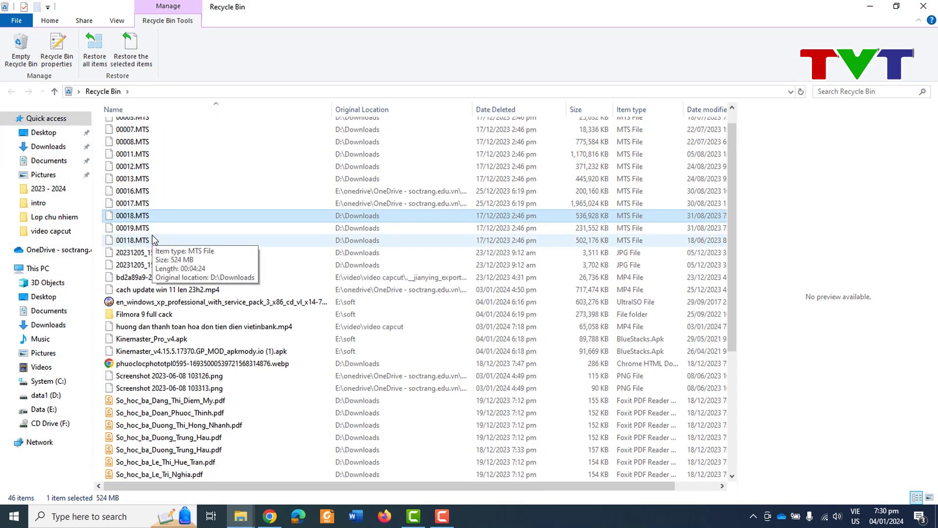
pyautogui.scroll(-5, 151, 234)
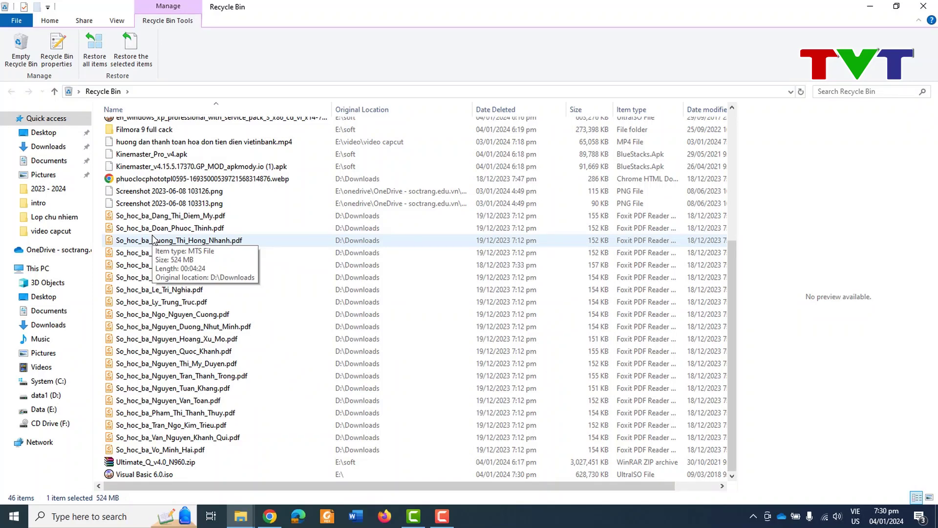
pyautogui.scroll(6, 153, 239)
pyautogui.rightClick(145, 189)
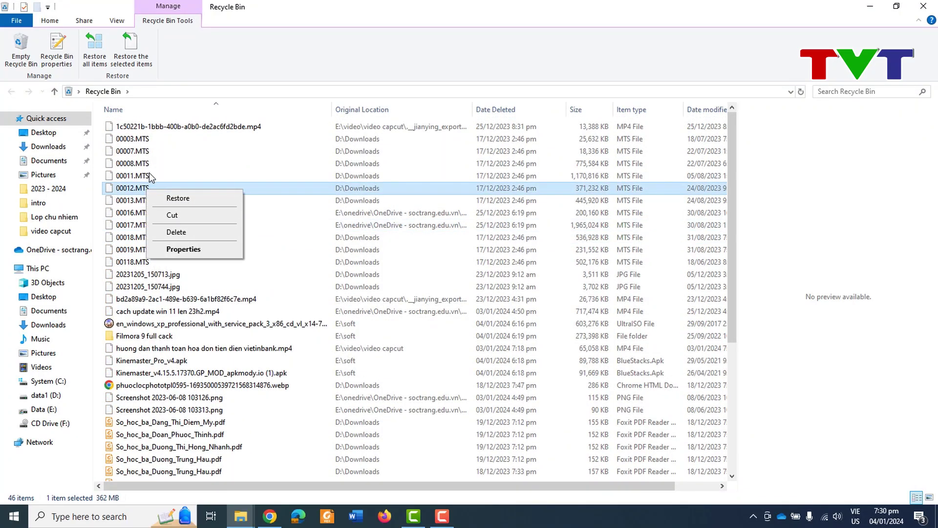
pyautogui.click(152, 325)
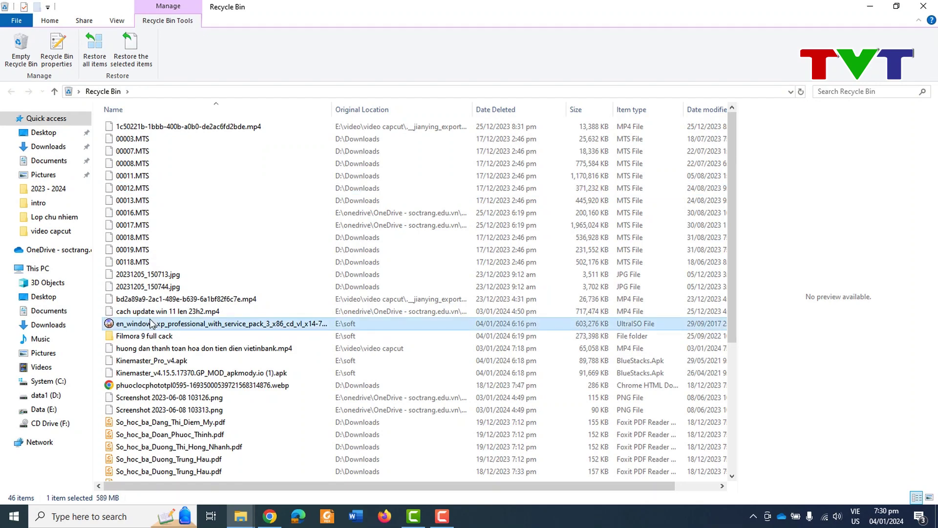
pyautogui.rightClick(152, 324)
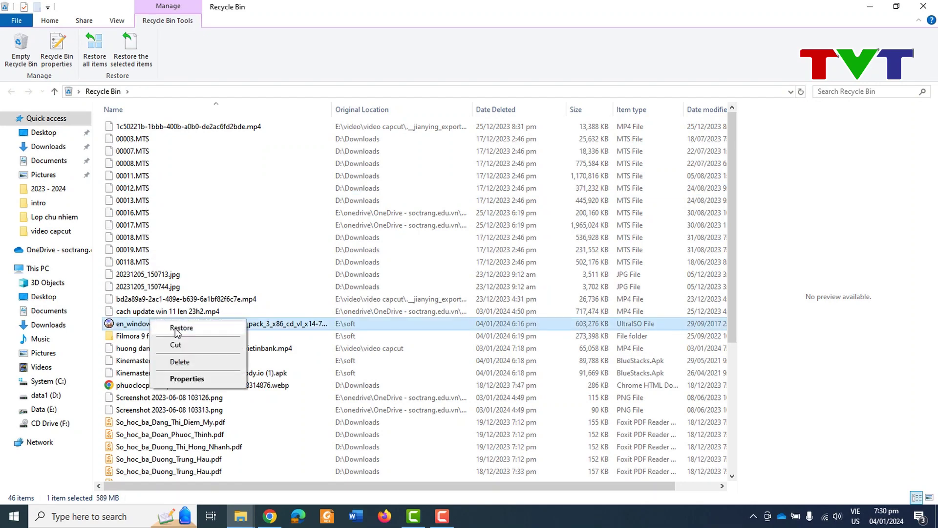
pyautogui.click(178, 287)
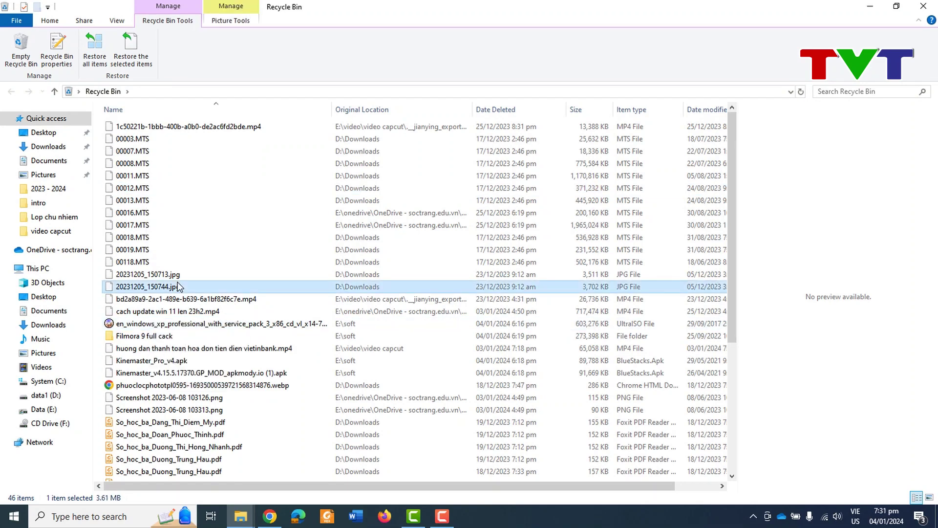
# Step: Restore the Windows XP Professional Service Pack 3 ISO from the Recycle Bin to its original E:\soft folder
pyautogui.click(184, 325)
pyautogui.scroll(-2, 184, 326)
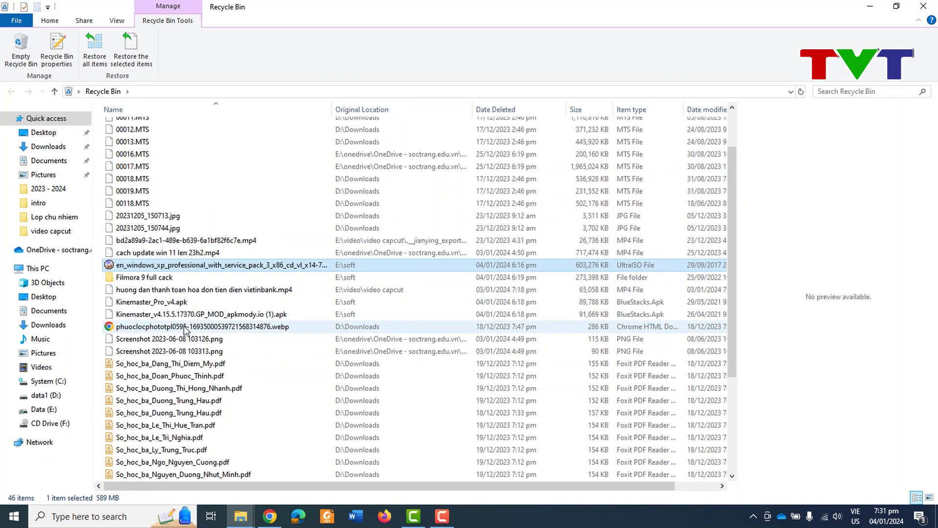
pyautogui.scroll(-3, 184, 331)
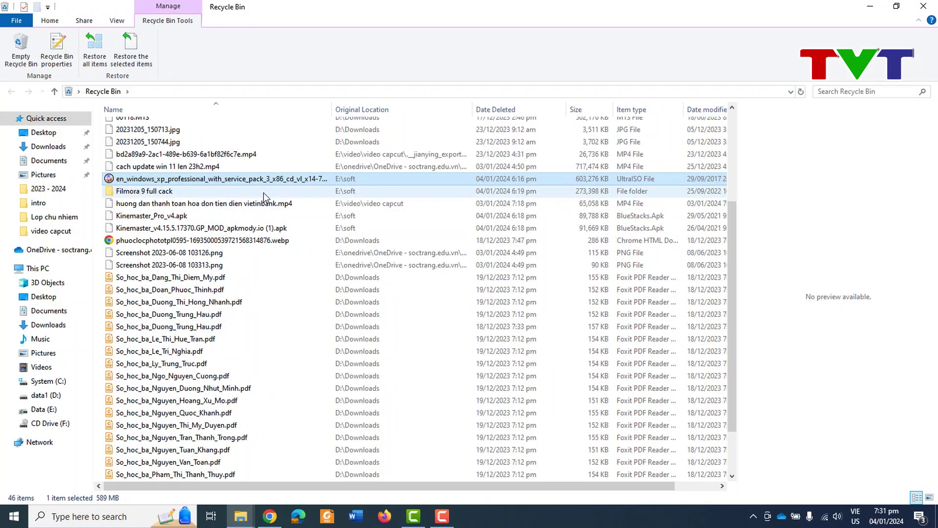
pyautogui.rightClick(264, 180)
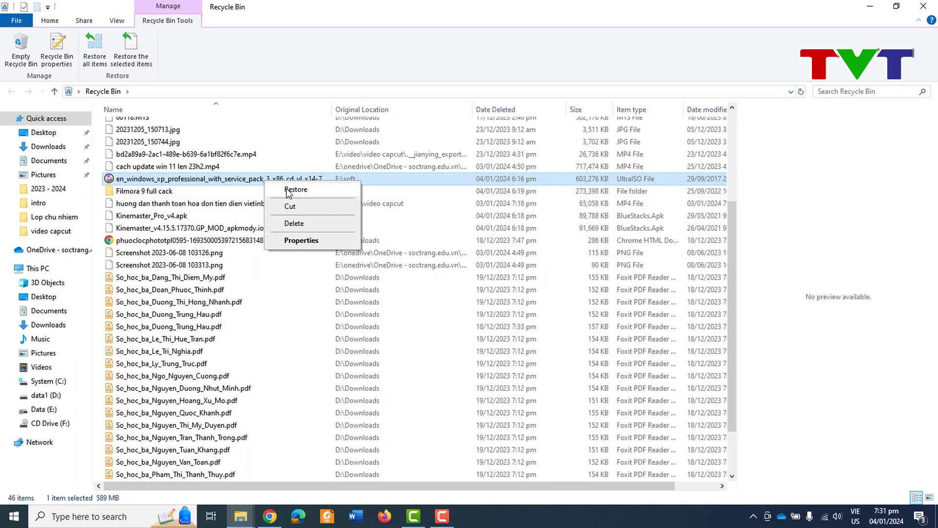
pyautogui.click(289, 192)
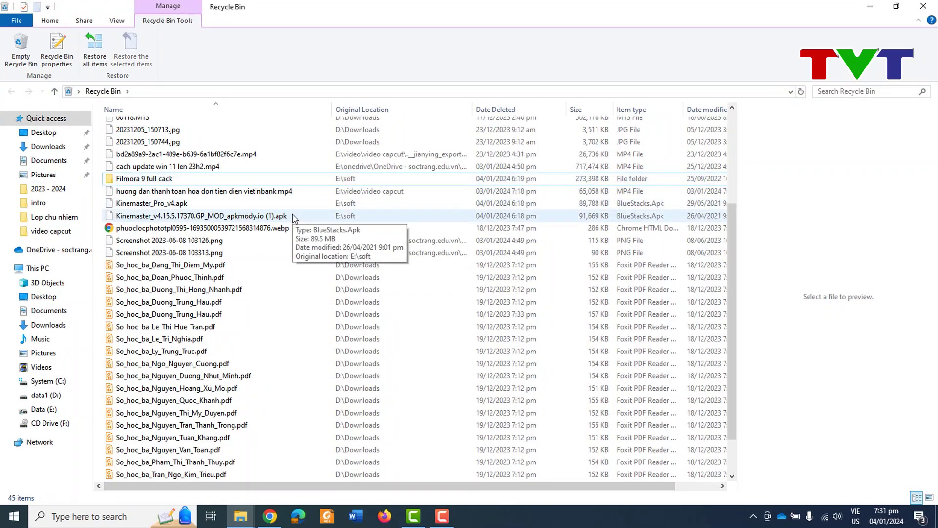
# Step: Check the remaining Recycle Bin items and close the Recycle Bin window
pyautogui.scroll(-2, 295, 218)
pyautogui.scroll(3, 295, 218)
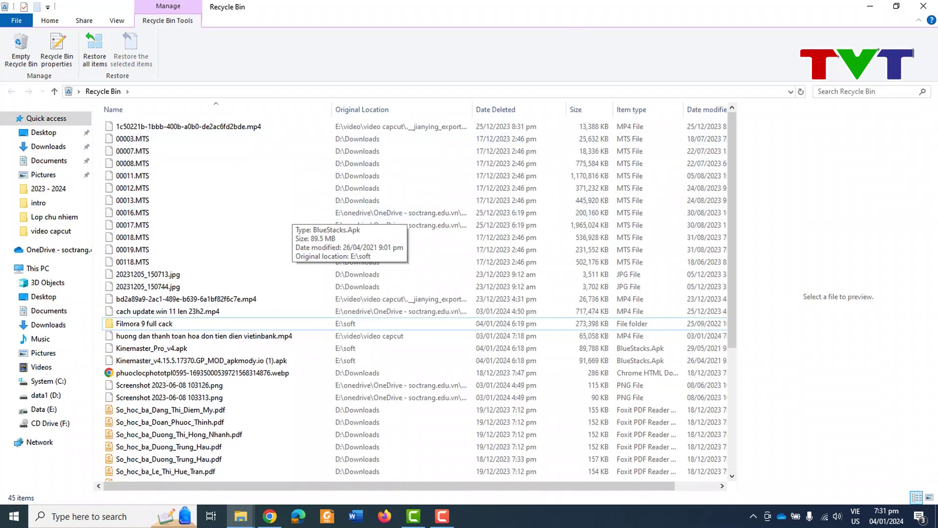
pyautogui.click(923, 6)
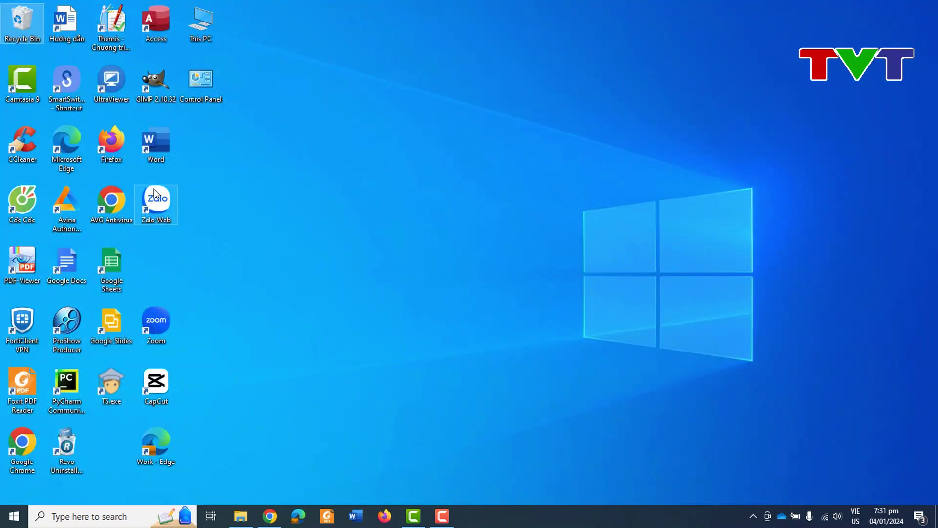
# Step: Open the Recycle Bin from the desktop and permanently delete the file 00016.MTS
pyautogui.rightClick(19, 29)
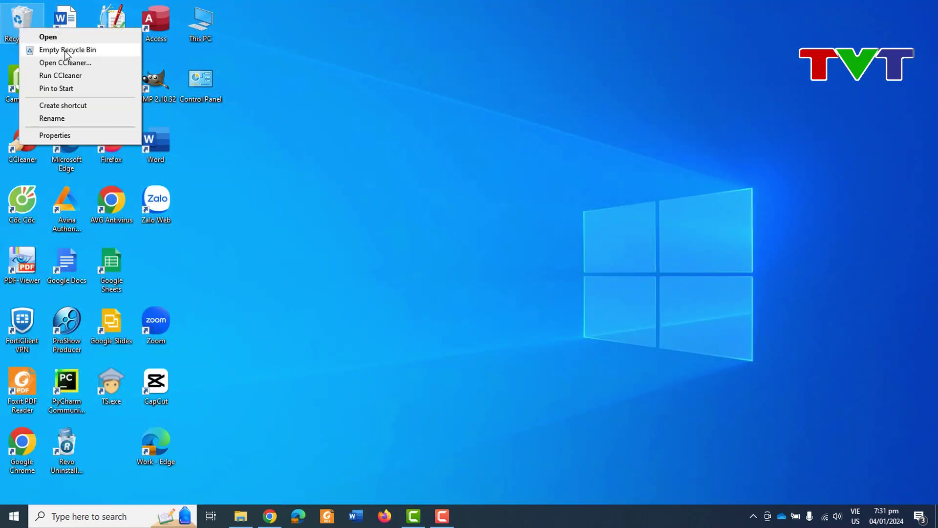
pyautogui.click(37, 16)
pyautogui.doubleClick(36, 16)
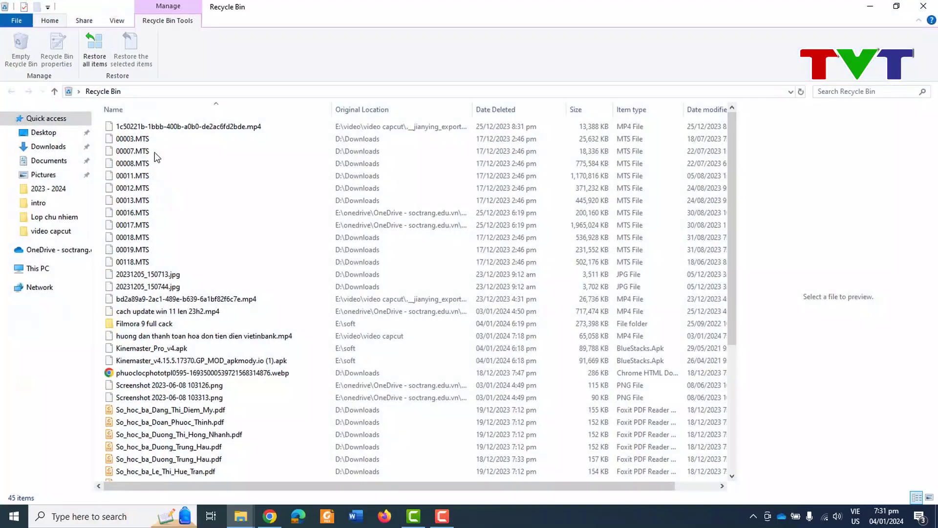
pyautogui.click(151, 214)
pyautogui.press('Delete')
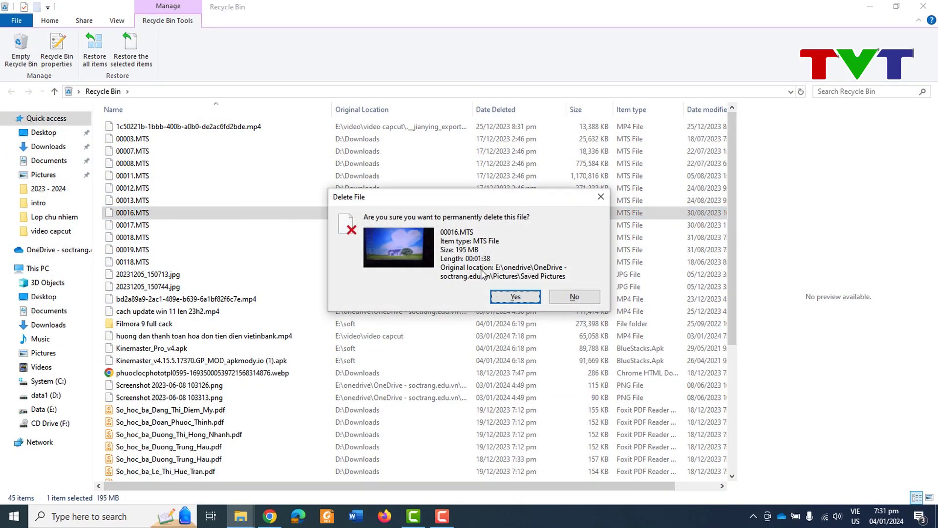
pyautogui.click(515, 297)
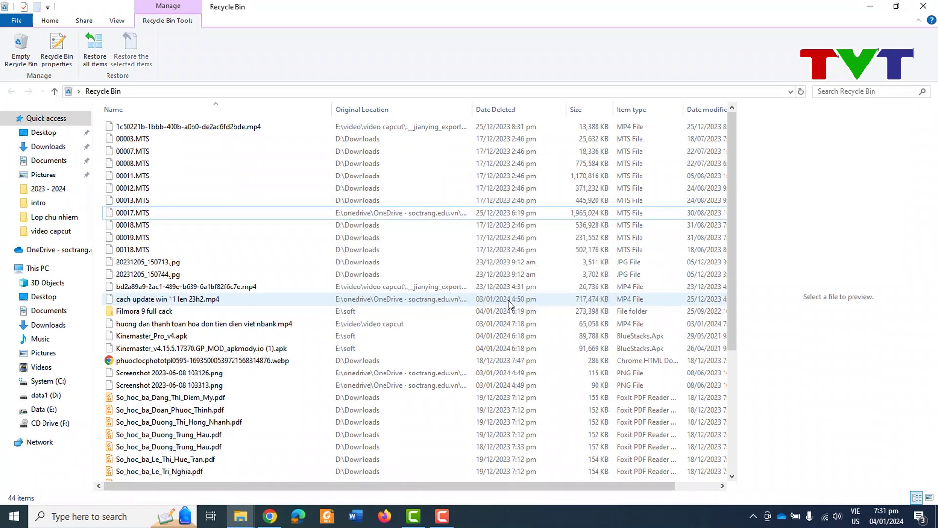
# Step: Permanently delete 00017.MTS from the Recycle Bin and close the Recycle Bin window
pyautogui.rightClick(134, 218)
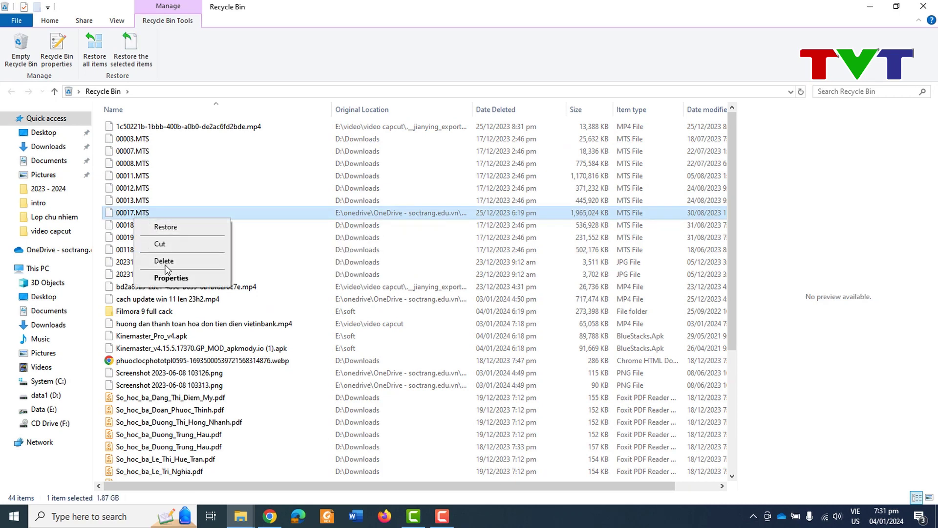
pyautogui.click(164, 261)
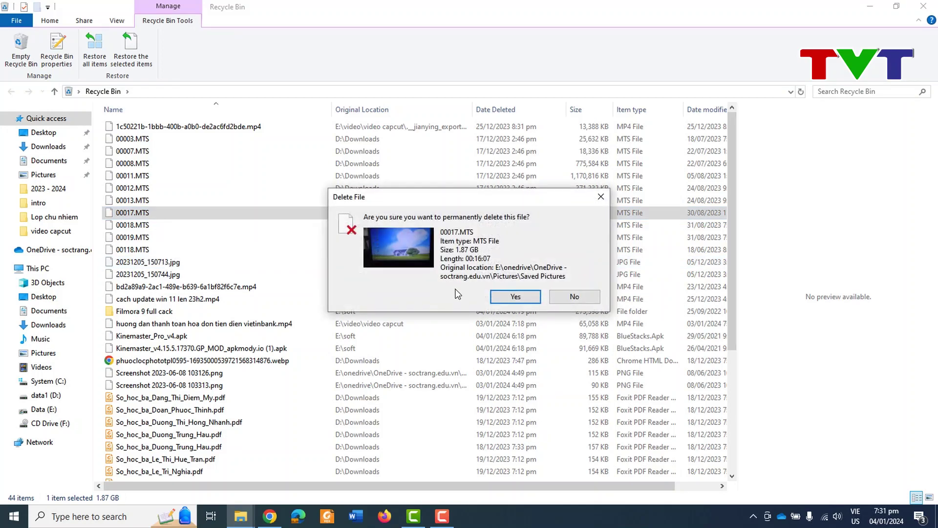
pyautogui.click(504, 298)
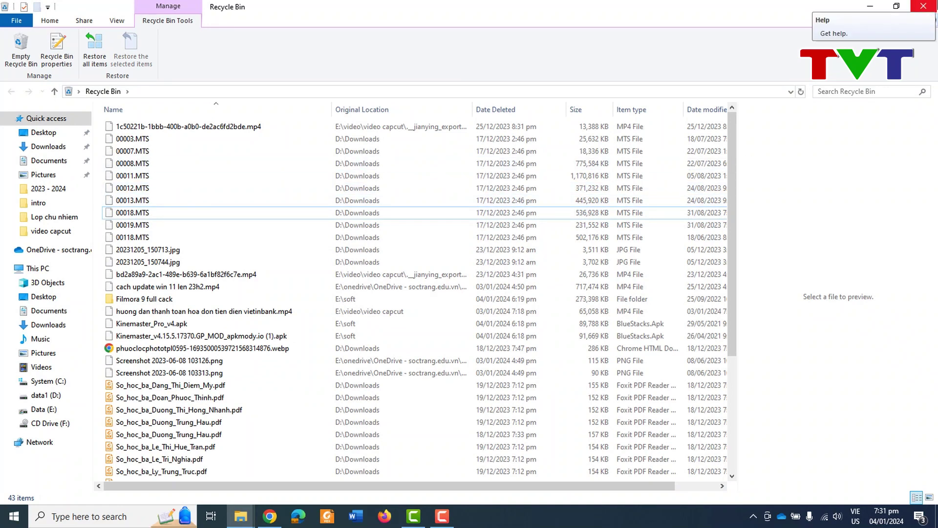
pyautogui.click(923, 6)
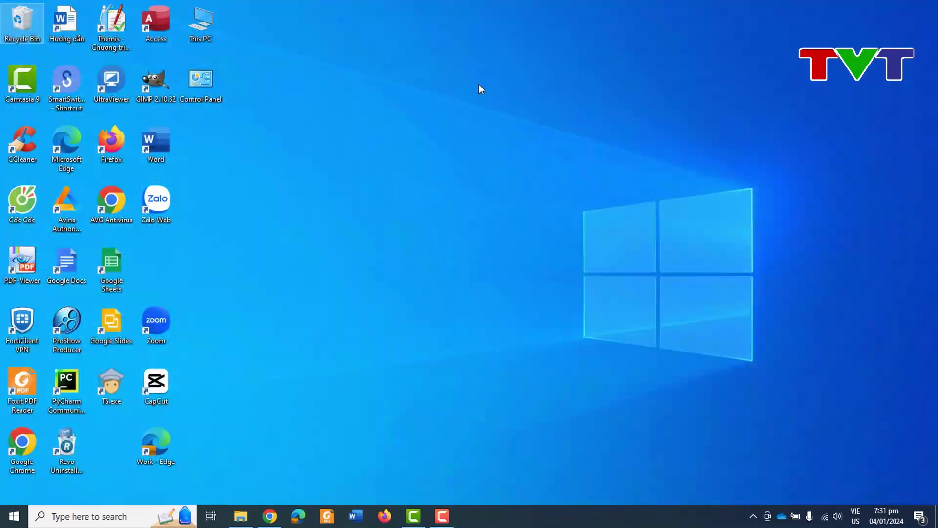
# Step: Check the free space of the drives in This PC before emptying the Recycle Bin, and minimize the window
pyautogui.rightClick(23, 33)
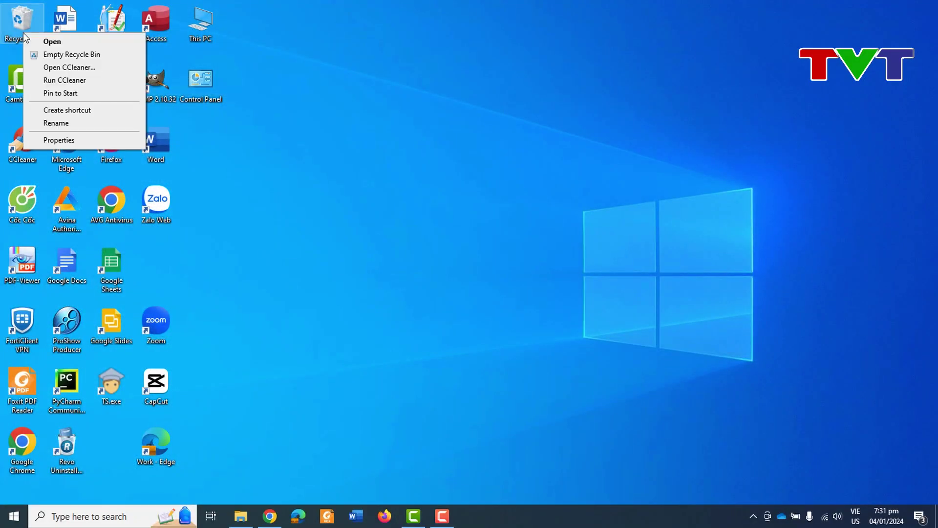
pyautogui.click(242, 517)
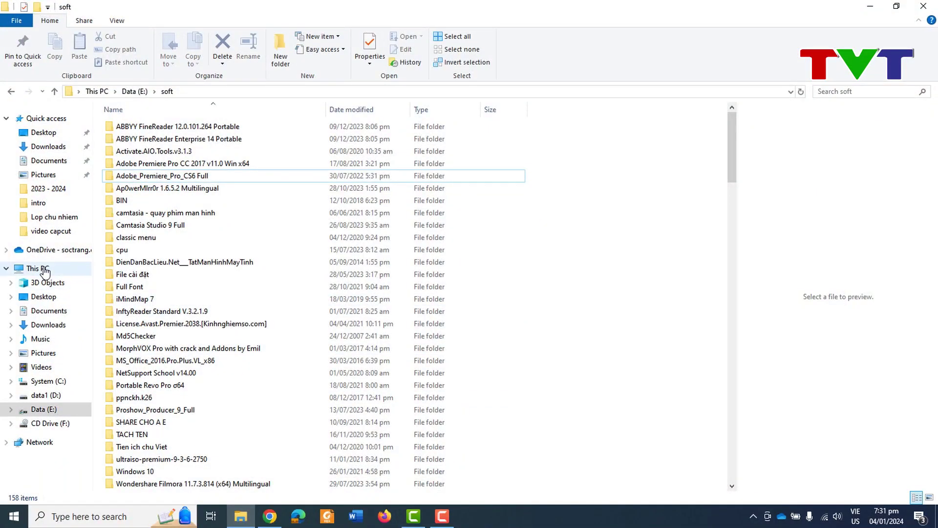
pyautogui.click(44, 270)
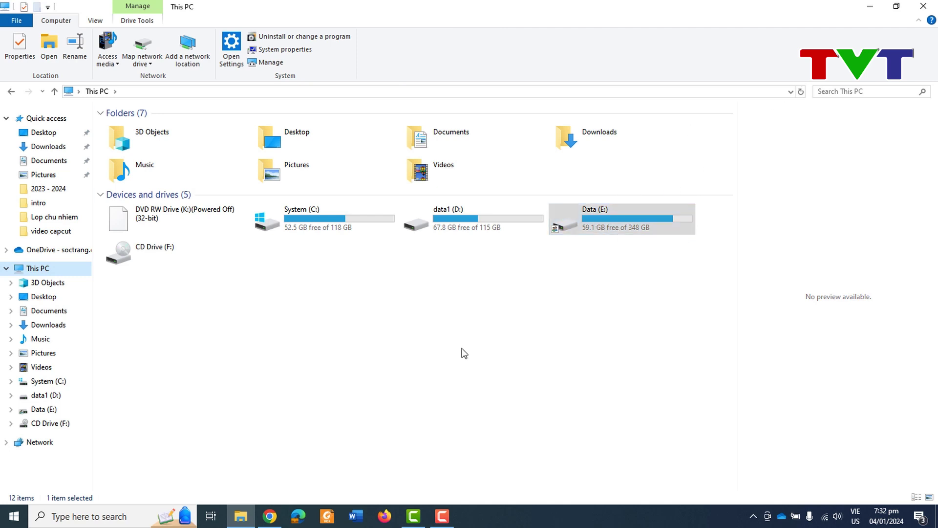
pyautogui.click(870, 5)
# Step: Empty the Recycle Bin from the desktop, permanently deleting all the items it holds
pyautogui.rightClick(31, 32)
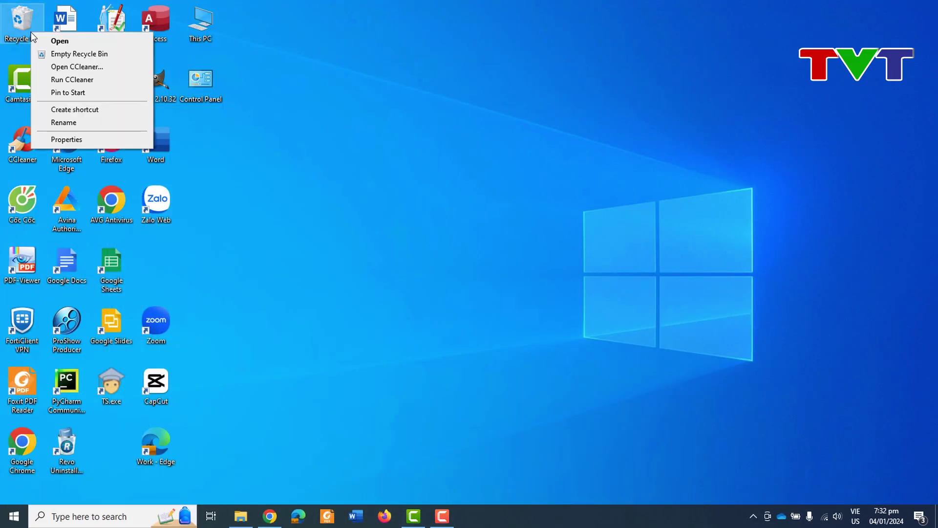
pyautogui.click(54, 58)
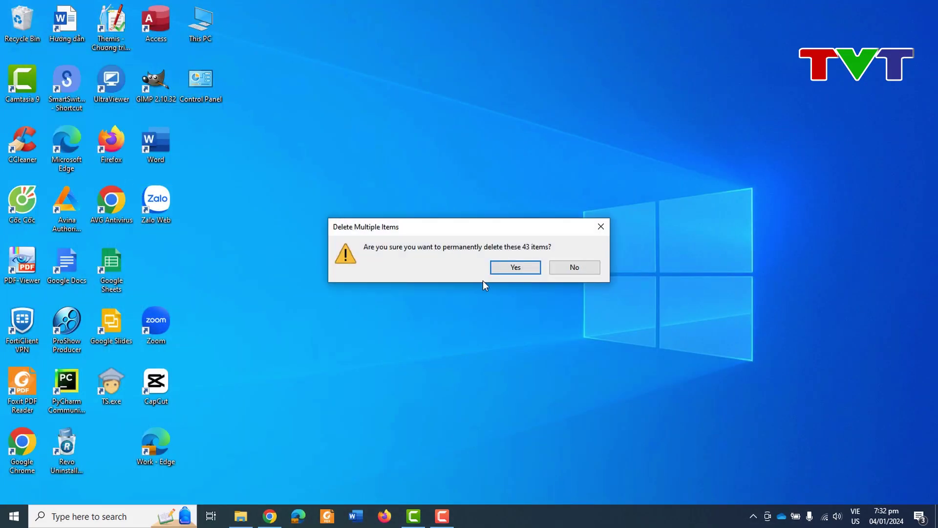
pyautogui.click(503, 266)
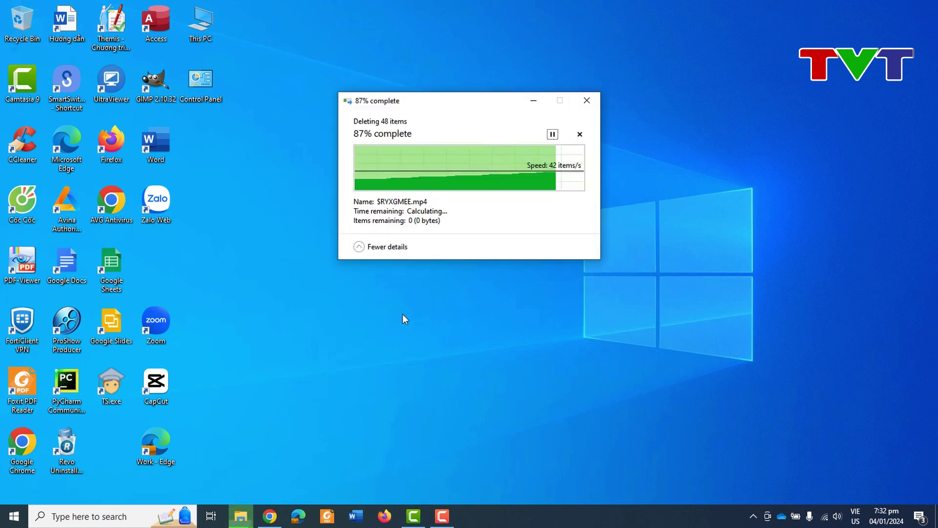
# Step: Return to File Explorer and reload This PC to check the drives' free space after emptying the Recycle Bin
pyautogui.click(241, 516)
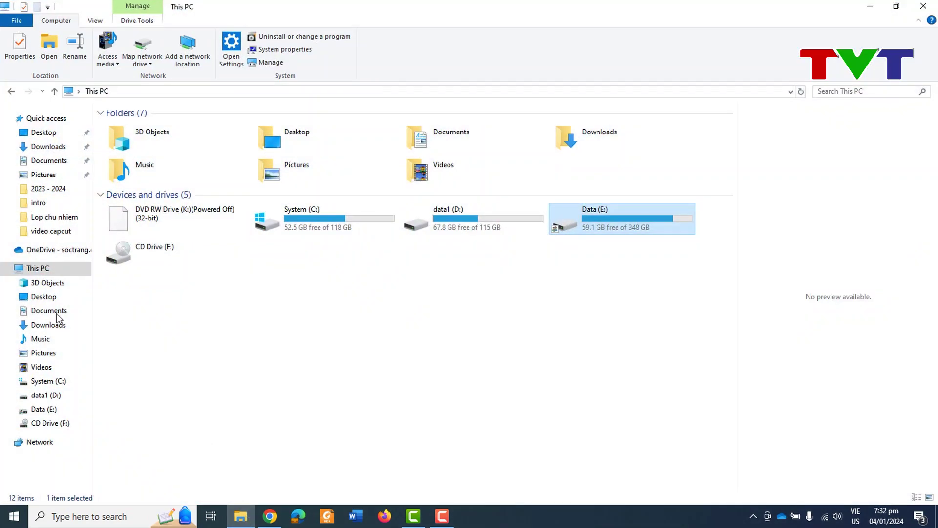
pyautogui.click(42, 282)
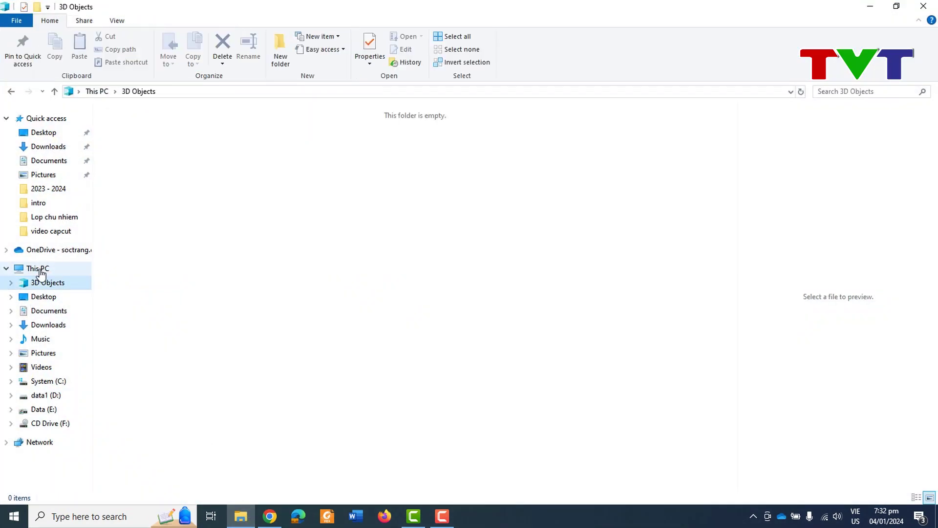
pyautogui.click(39, 269)
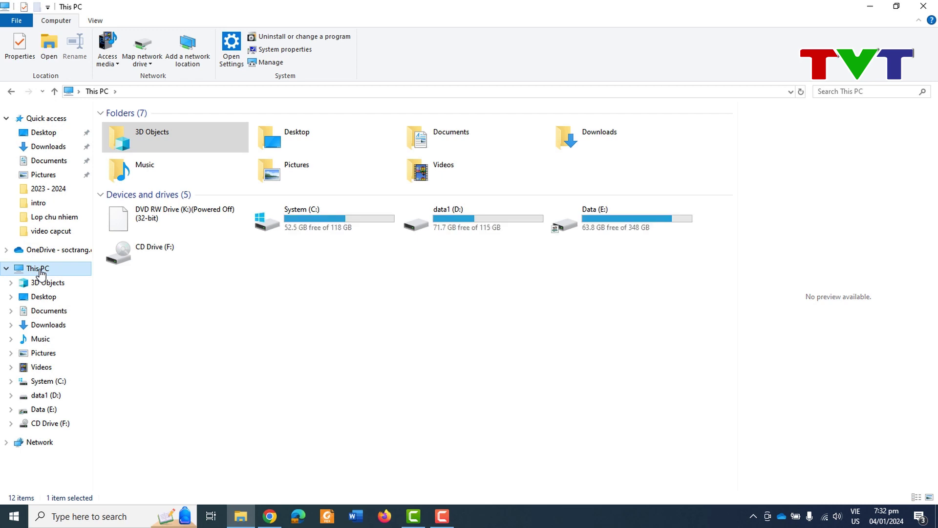